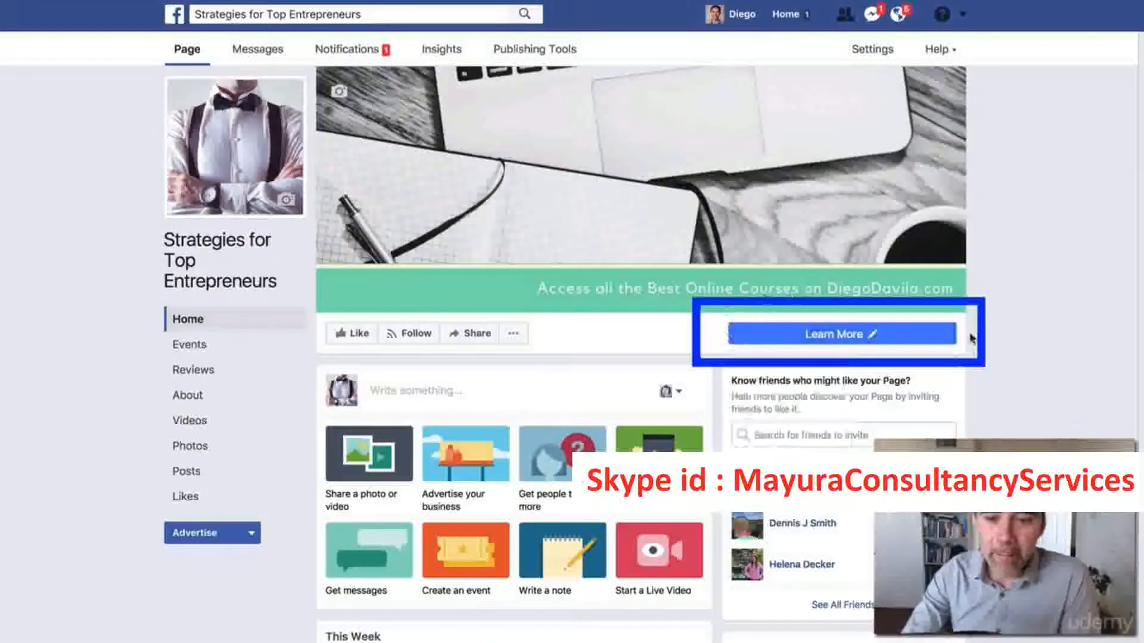
Check which website the page's Learn More button links to, leaving its settings as they are
{"action": "mouse_move", "coordinate": [853, 350]}
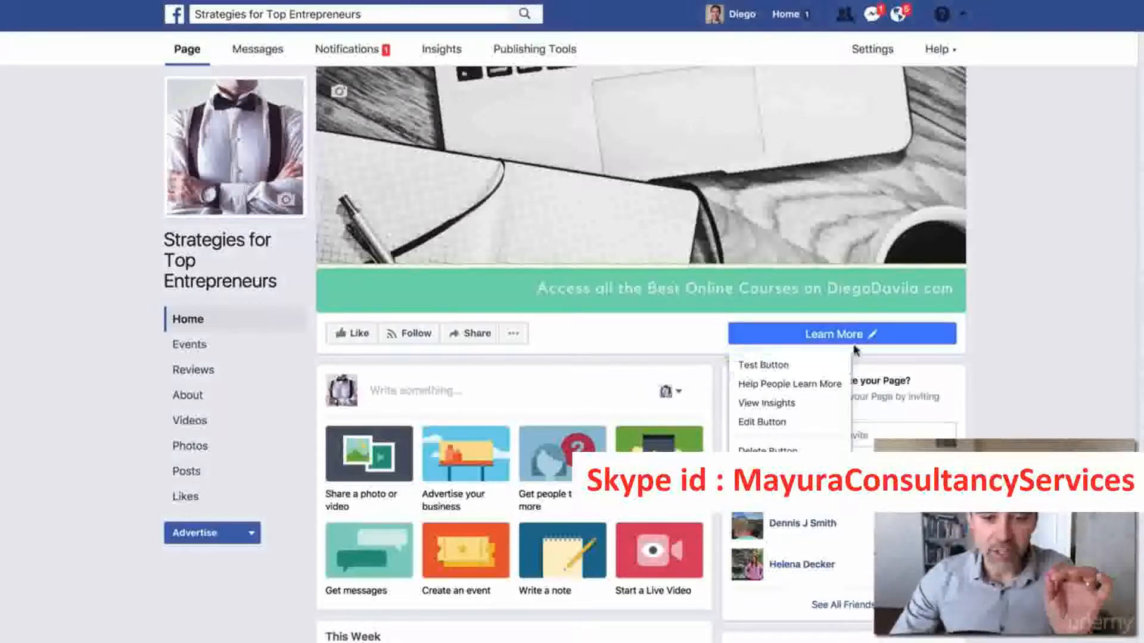
{"action": "left_click", "coordinate": [777, 423]}
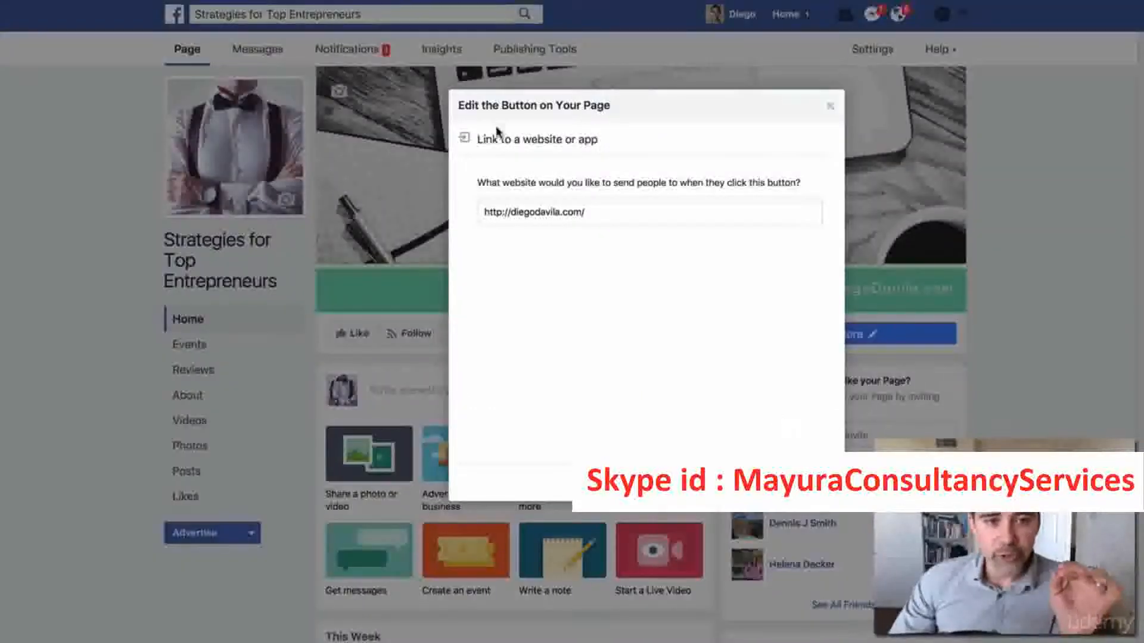
{"action": "left_click_drag", "start_coordinate": [594, 211], "coordinate": [484, 212]}
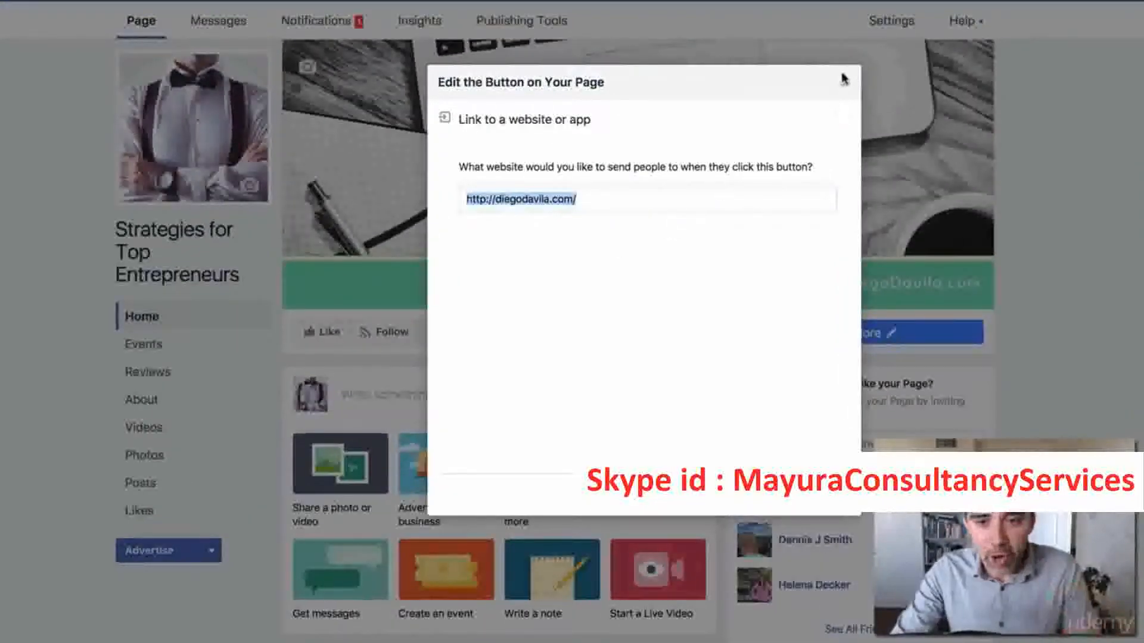
{"action": "left_click", "coordinate": [845, 82]}
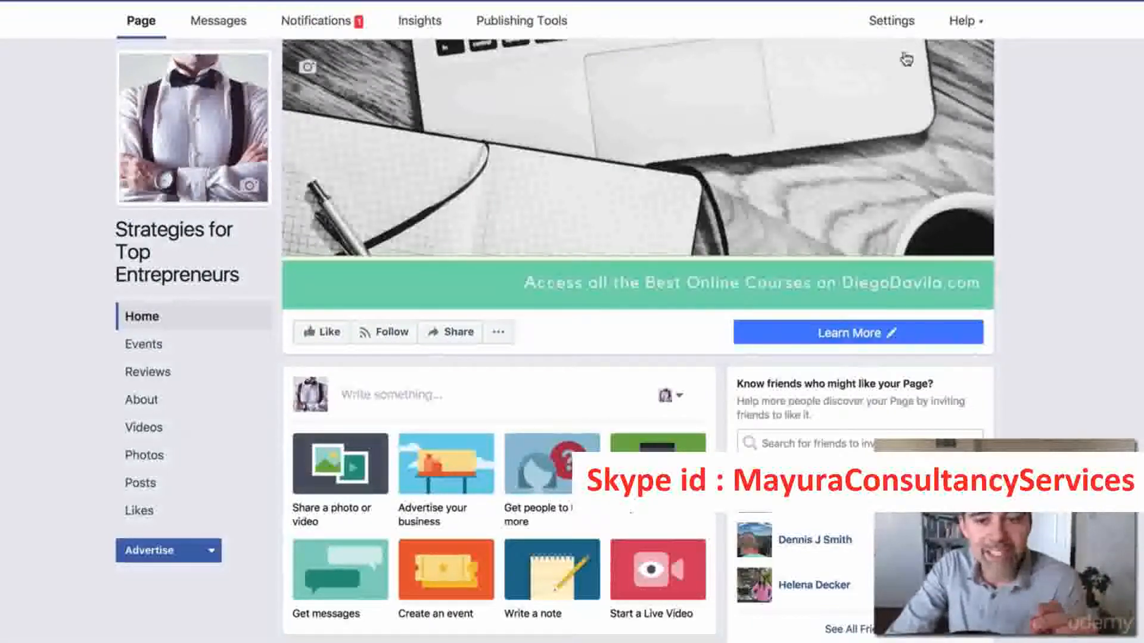
{"action": "left_click", "coordinate": [879, 332]}
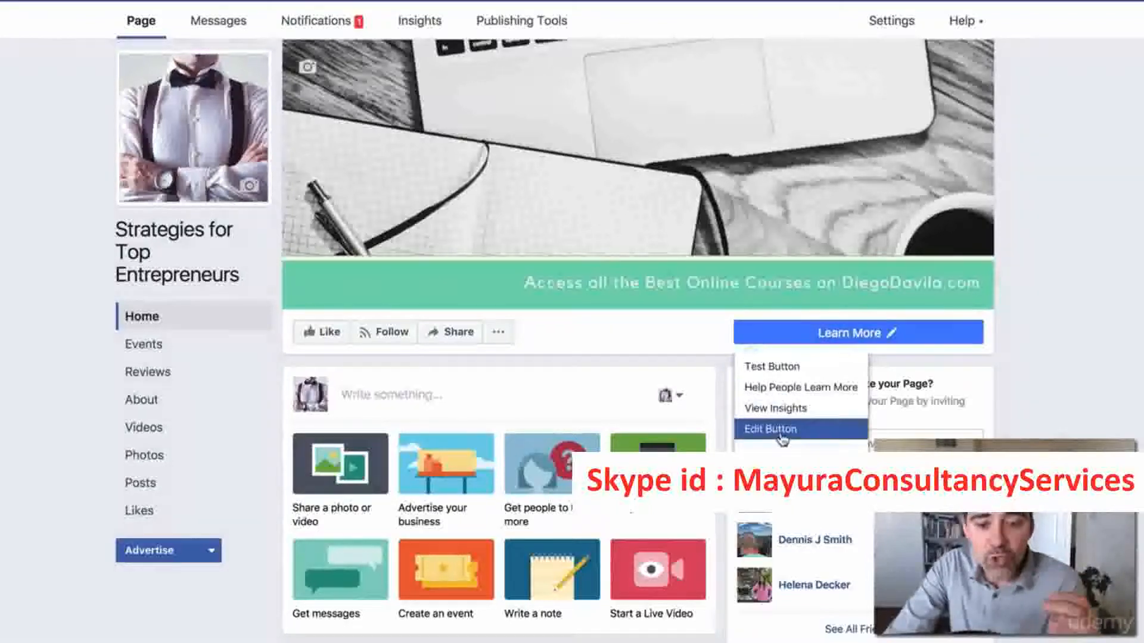
{"action": "left_click", "coordinate": [909, 338]}
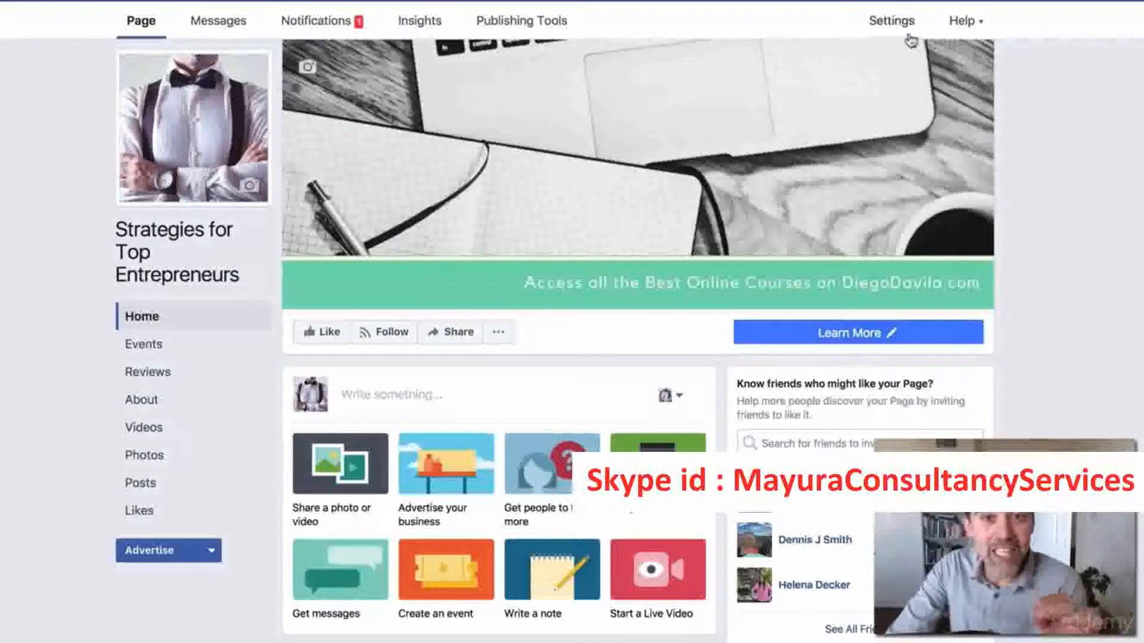
{"action": "left_click", "coordinate": [875, 335]}
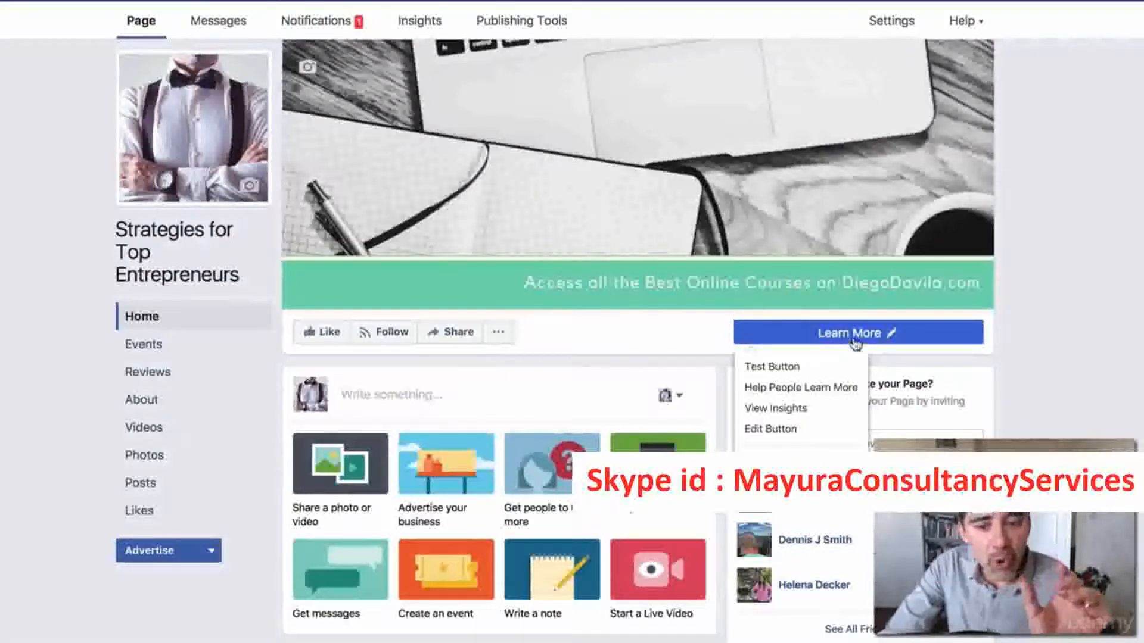
{"action": "left_click", "coordinate": [770, 431]}
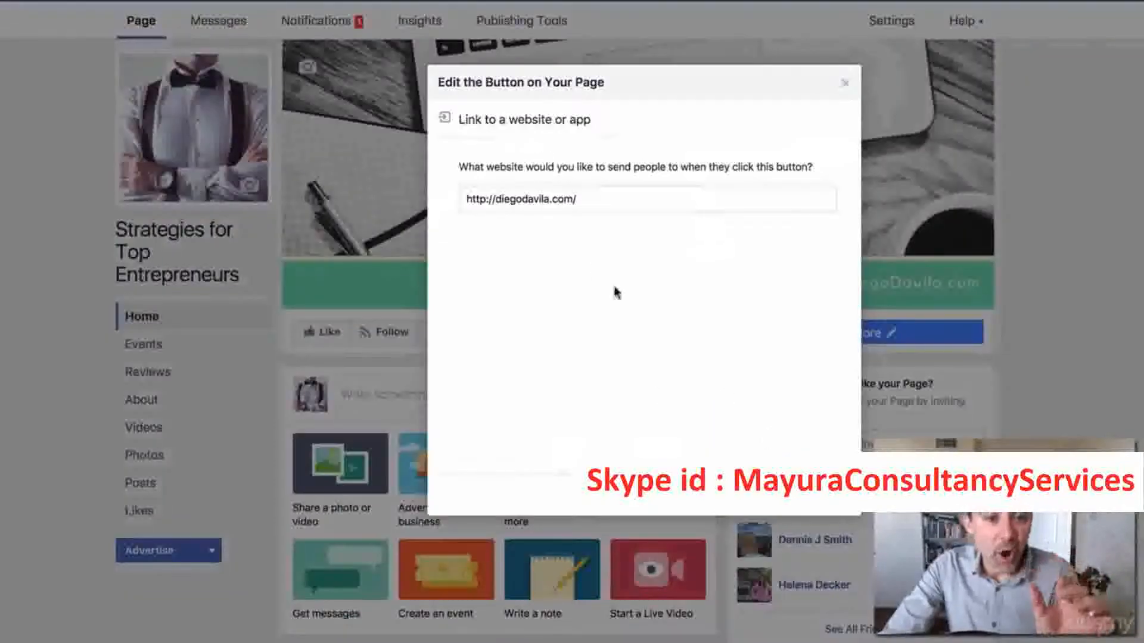
{"action": "triple_click", "coordinate": [612, 199]}
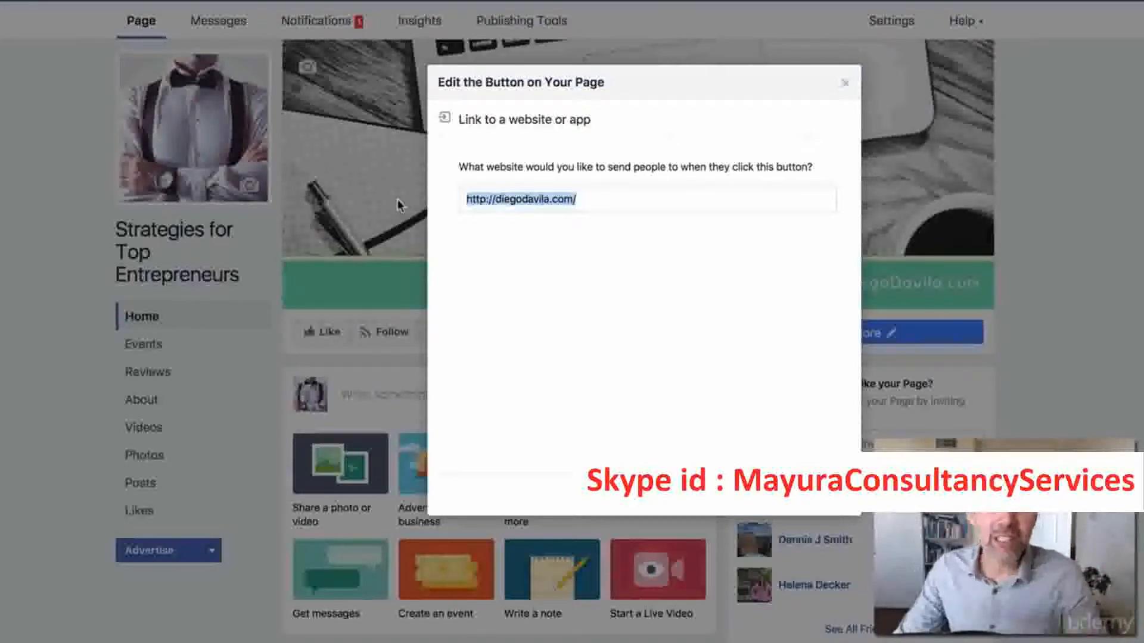
{"action": "left_click", "coordinate": [845, 85]}
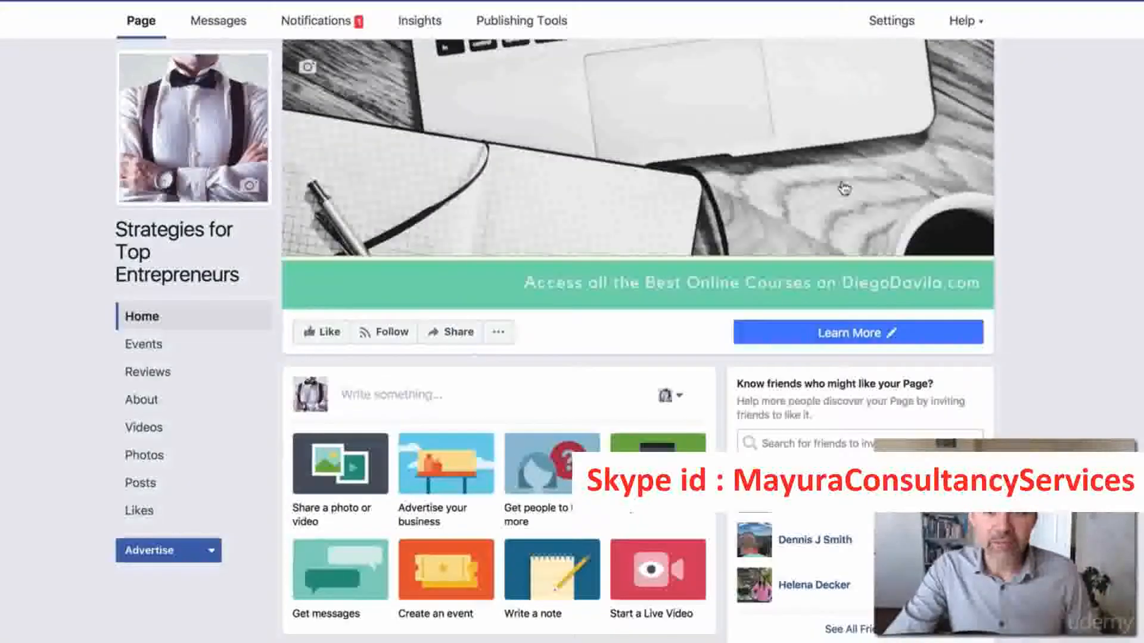
Open the list of available templates from the page's Edit Page settings
{"action": "left_click", "coordinate": [886, 27]}
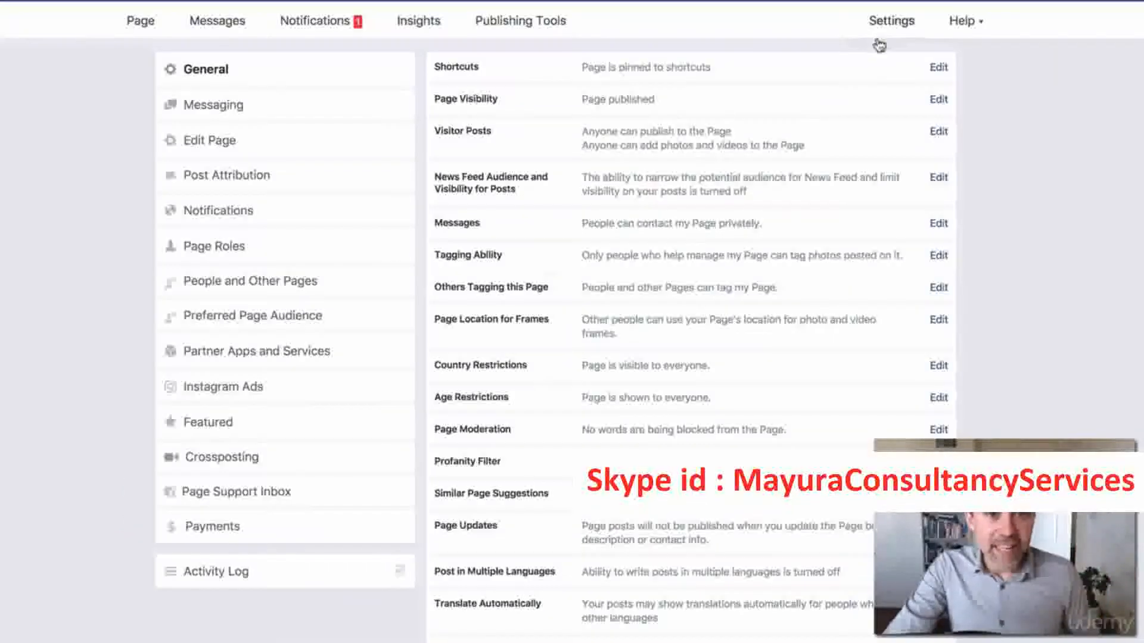
{"action": "left_click", "coordinate": [210, 143]}
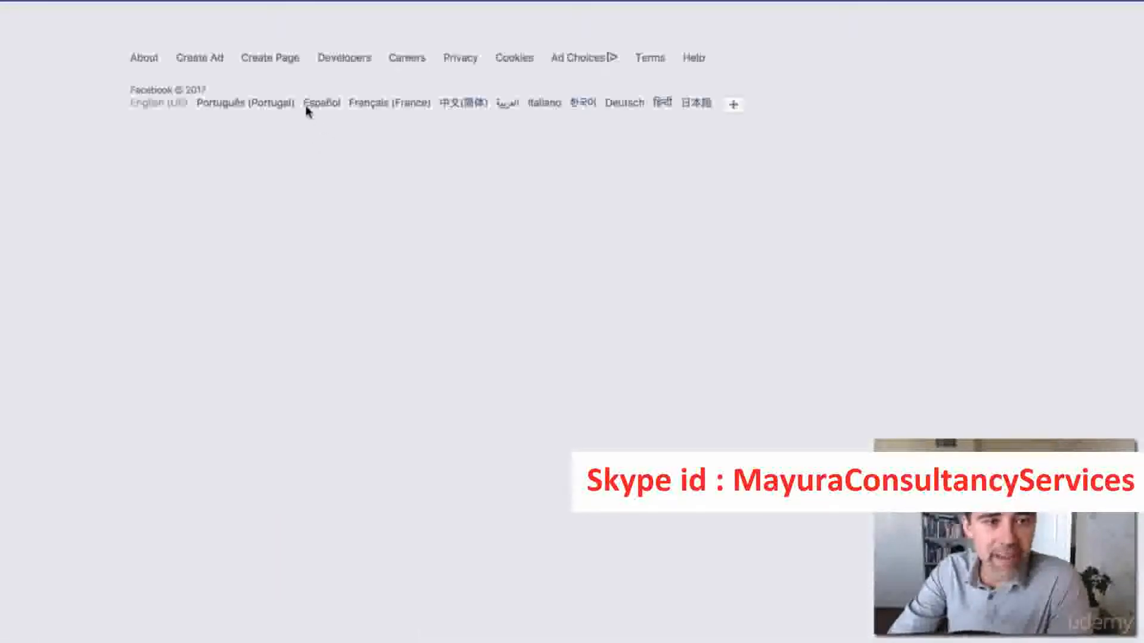
{"action": "left_click", "coordinate": [212, 138]}
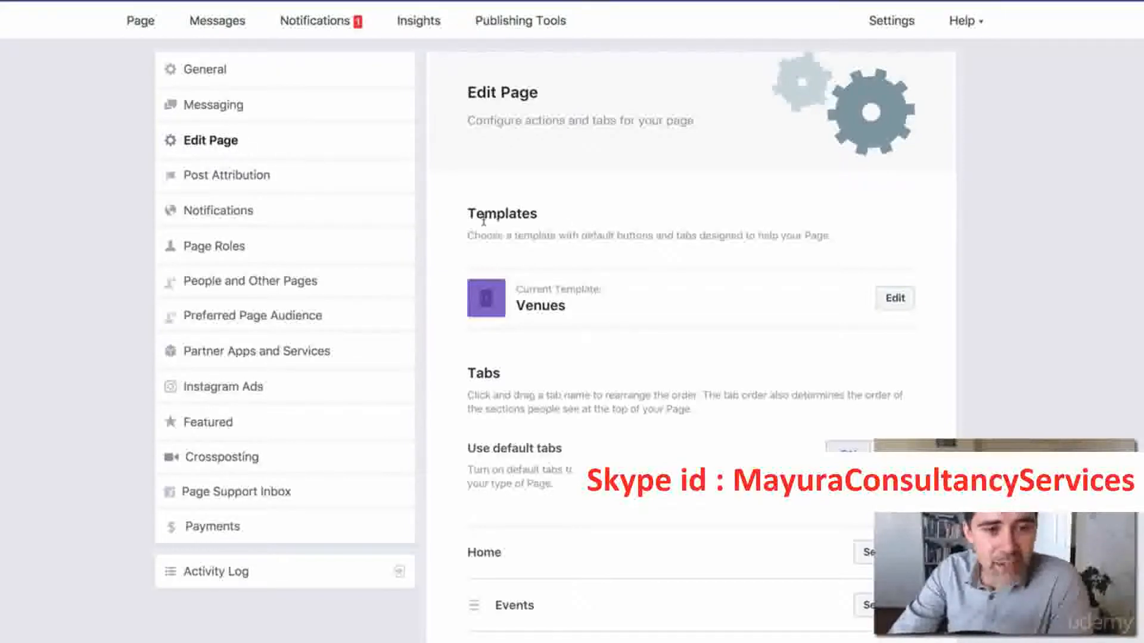
{"action": "left_click_drag", "start_coordinate": [467, 214], "coordinate": [551, 214]}
{"action": "left_click_drag", "start_coordinate": [524, 291], "coordinate": [694, 311]}
{"action": "left_click", "coordinate": [566, 308]}
{"action": "left_click", "coordinate": [895, 298]}
Look through the templates, review the details of the Business template and apply it to the page
{"action": "scroll", "coordinate": [554, 287], "scroll_direction": "down", "scroll_amount": 10}
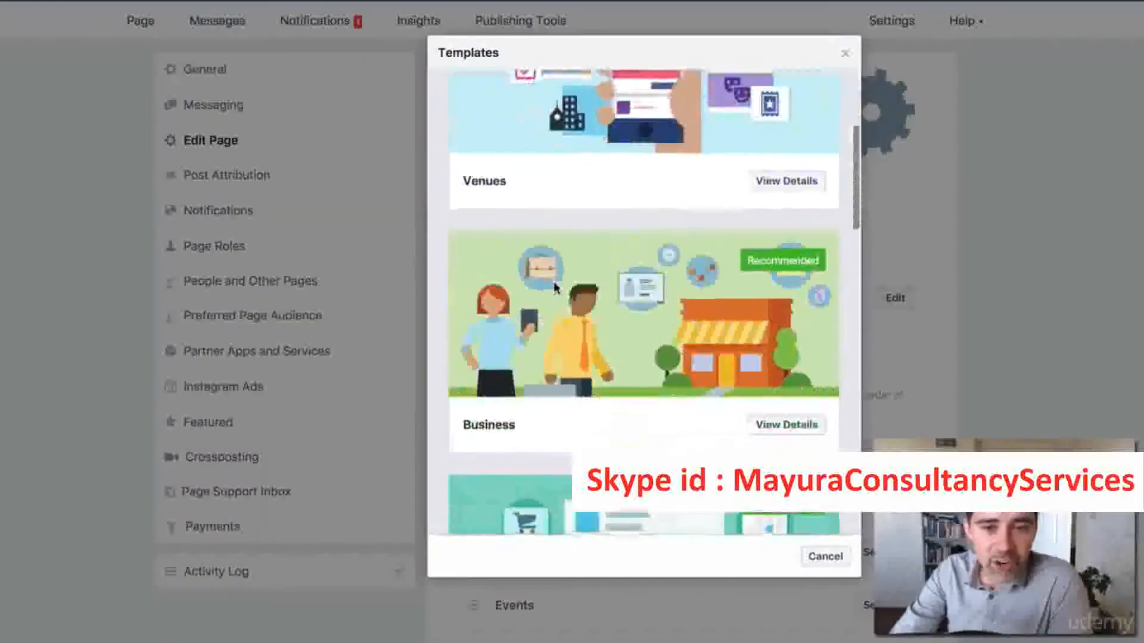
{"action": "scroll", "coordinate": [555, 287], "scroll_direction": "down", "scroll_amount": 4}
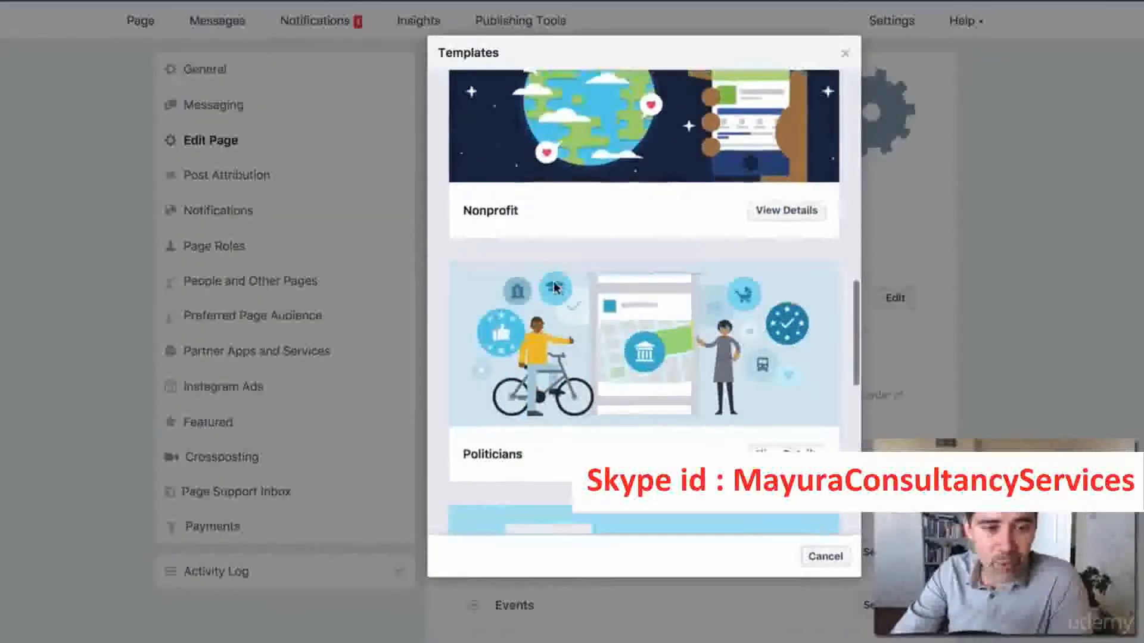
{"action": "scroll", "coordinate": [560, 286], "scroll_direction": "up", "scroll_amount": 15}
{"action": "scroll", "coordinate": [565, 283], "scroll_direction": "down", "scroll_amount": 3}
{"action": "scroll", "coordinate": [566, 283], "scroll_direction": "down", "scroll_amount": 2}
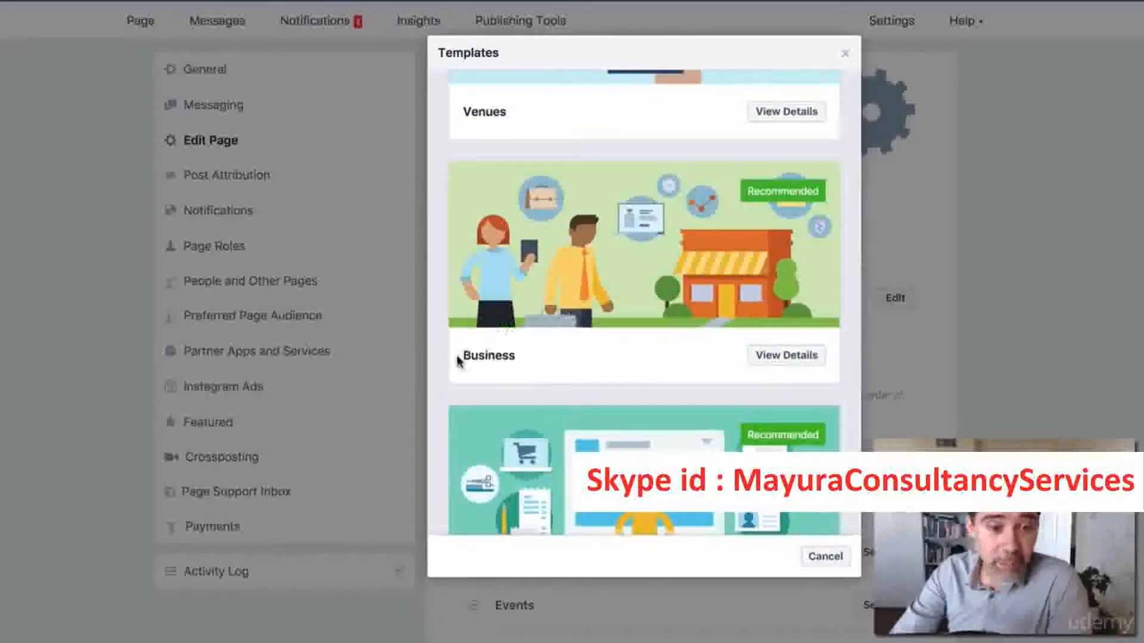
{"action": "left_click_drag", "start_coordinate": [457, 357], "coordinate": [528, 358]}
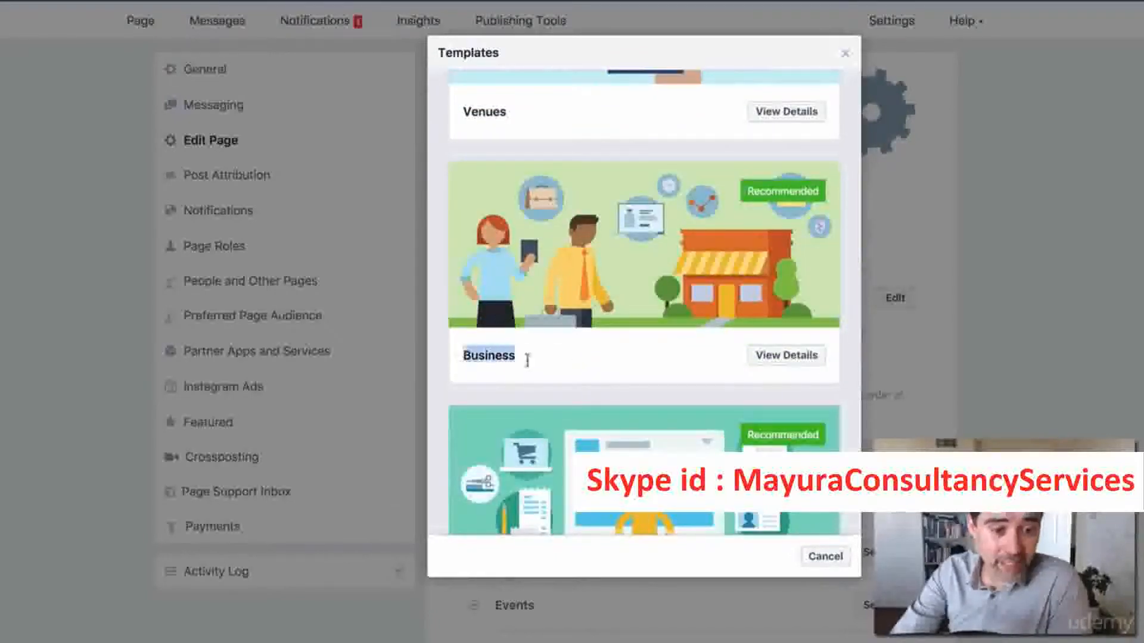
{"action": "left_click", "coordinate": [794, 359]}
{"action": "scroll", "coordinate": [566, 334], "scroll_direction": "down", "scroll_amount": 4}
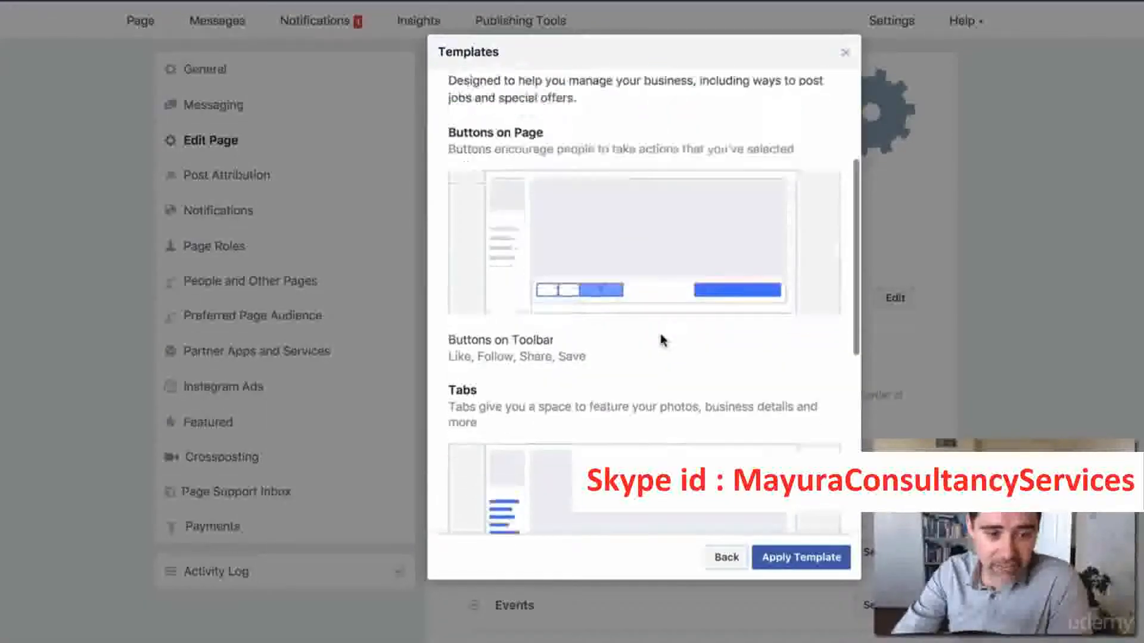
{"action": "left_click", "coordinate": [836, 561]}
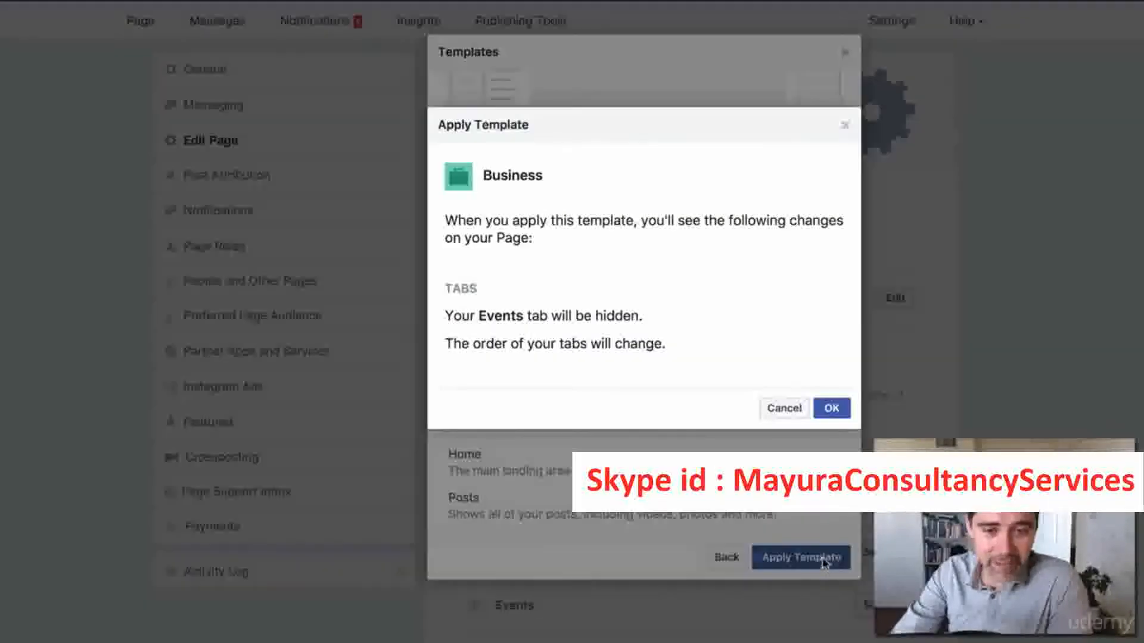
{"action": "left_click", "coordinate": [832, 409]}
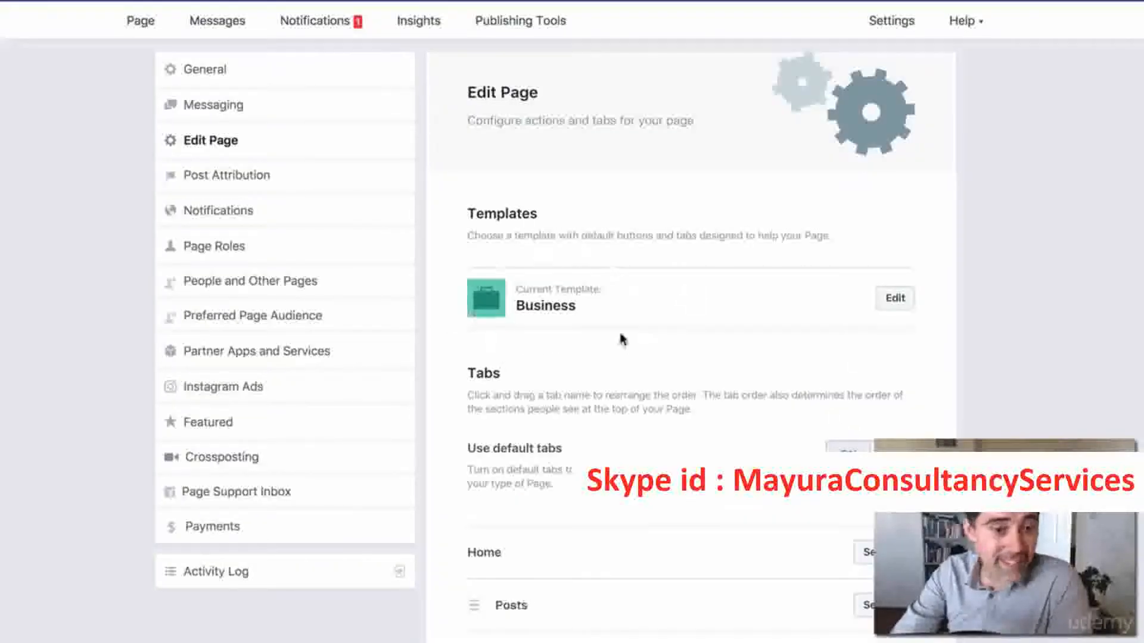
{"action": "left_click_drag", "start_coordinate": [541, 307], "coordinate": [565, 309]}
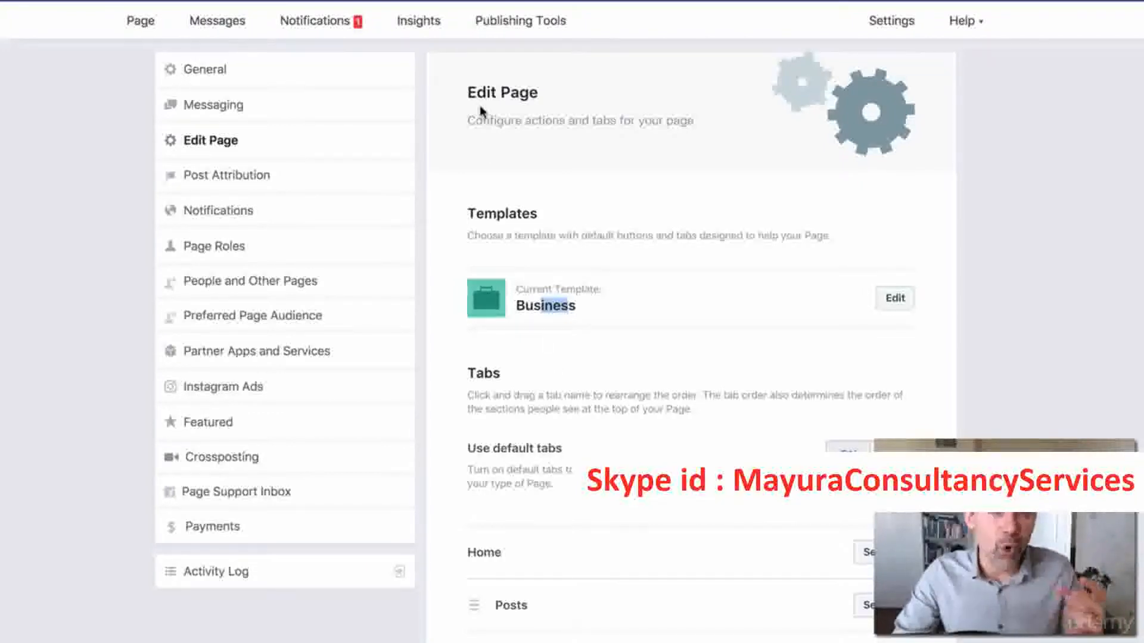
Return to the page and open the Learn More button's editor at the choice of button types
{"action": "left_click", "coordinate": [148, 24]}
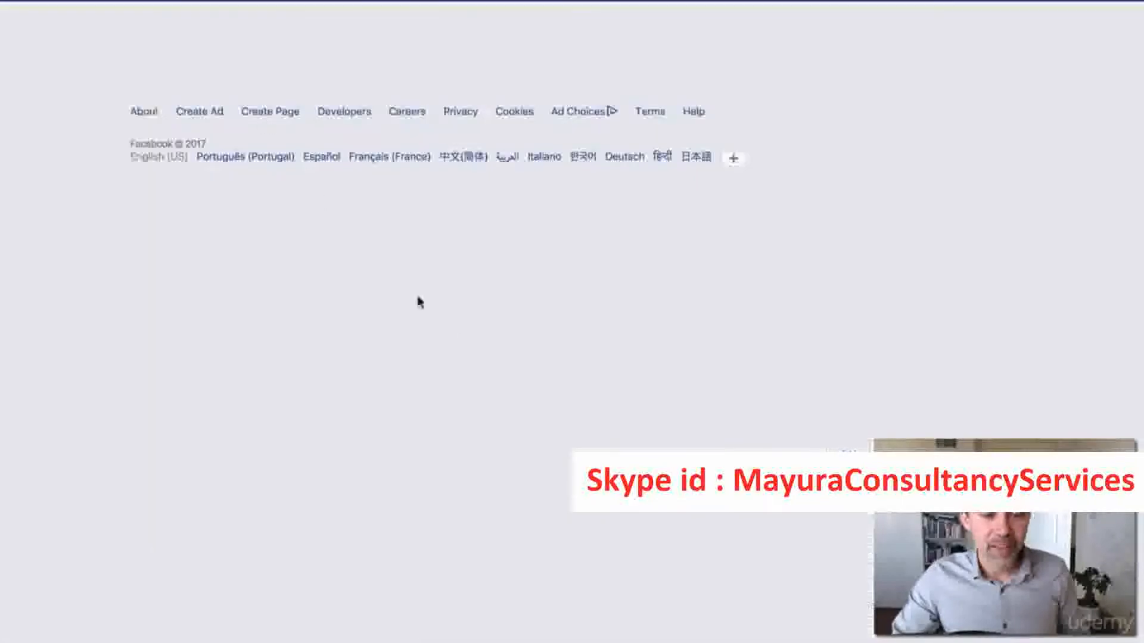
{"action": "mouse_move", "coordinate": [834, 333]}
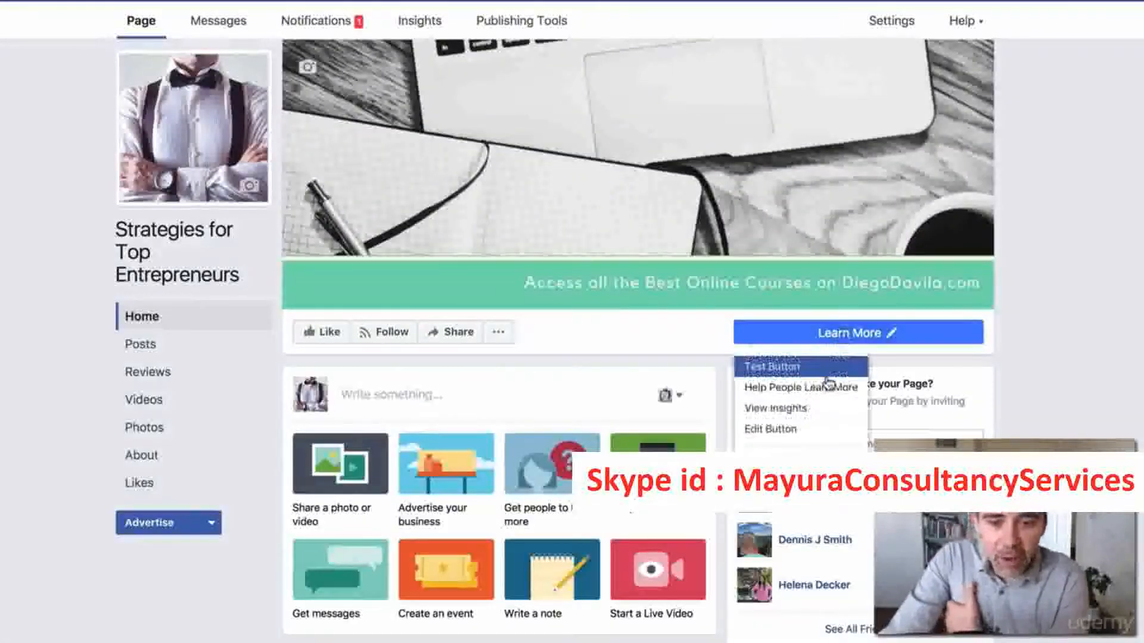
{"action": "left_click", "coordinate": [785, 430]}
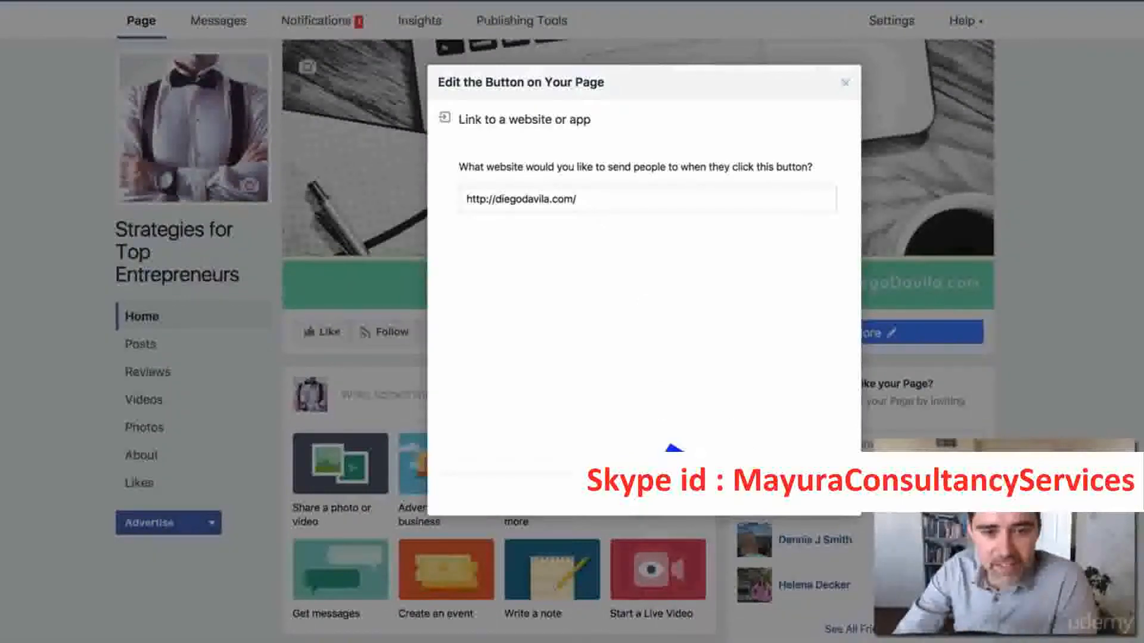
{"action": "left_click", "coordinate": [846, 86]}
{"action": "mouse_move", "coordinate": [852, 335]}
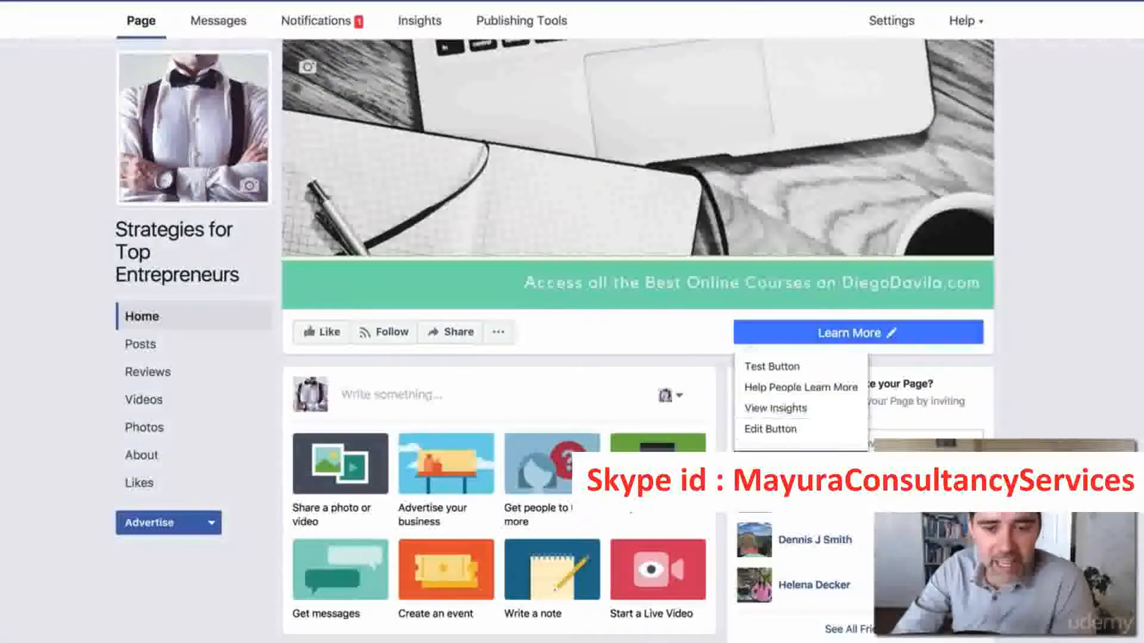
{"action": "left_click", "coordinate": [785, 435]}
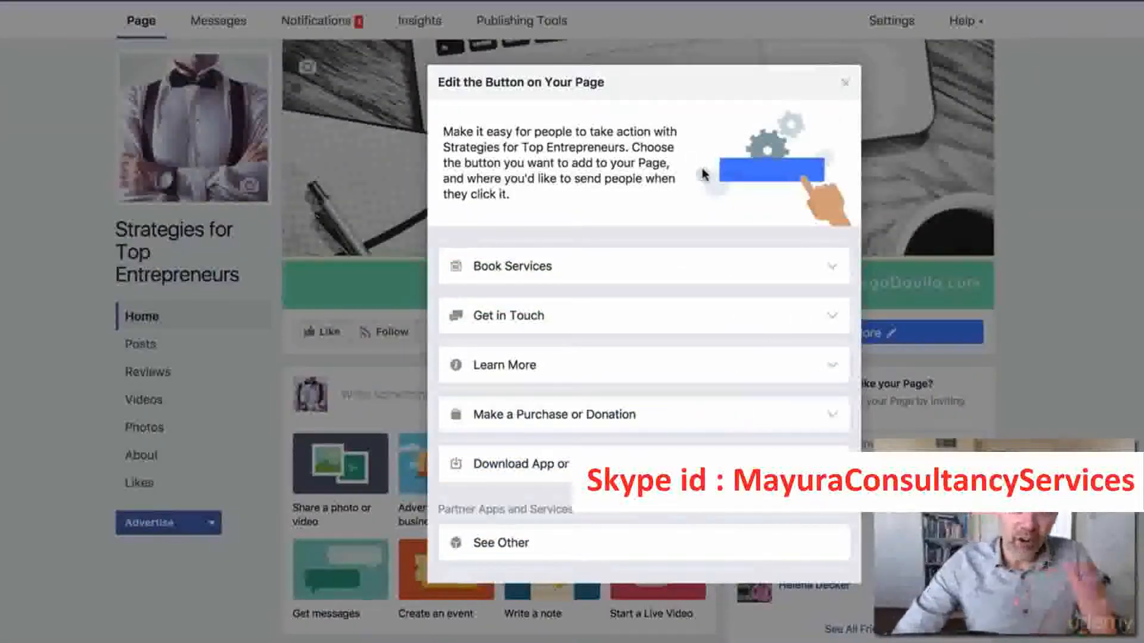
{"action": "left_click_drag", "start_coordinate": [462, 83], "coordinate": [620, 89]}
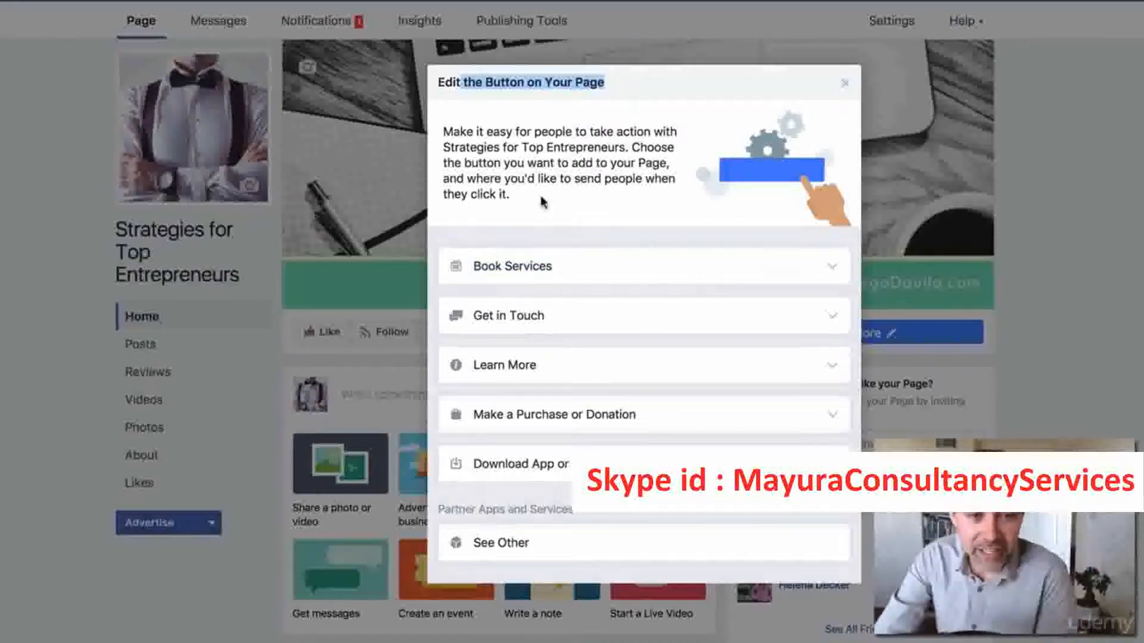
Examine the Book Services button options and the partner apps and services offered for them
{"action": "left_click", "coordinate": [547, 270]}
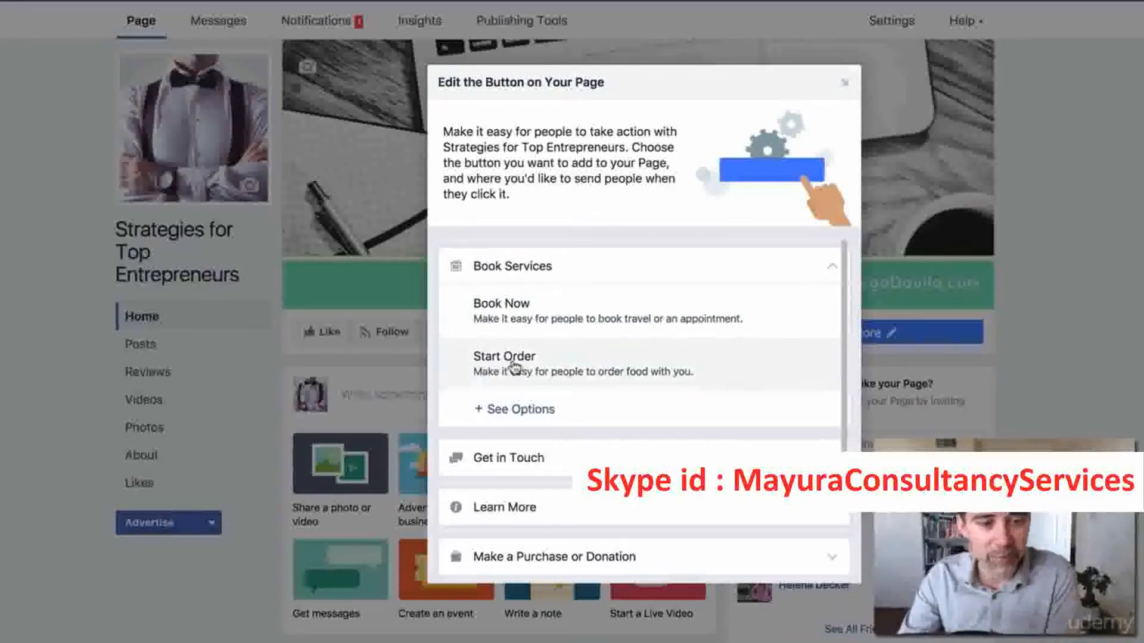
{"action": "left_click", "coordinate": [514, 412]}
{"action": "scroll", "coordinate": [544, 285], "scroll_direction": "down", "scroll_amount": 3}
{"action": "scroll", "coordinate": [543, 286], "scroll_direction": "down", "scroll_amount": 5}
{"action": "scroll", "coordinate": [543, 286], "scroll_direction": "up", "scroll_amount": 10}
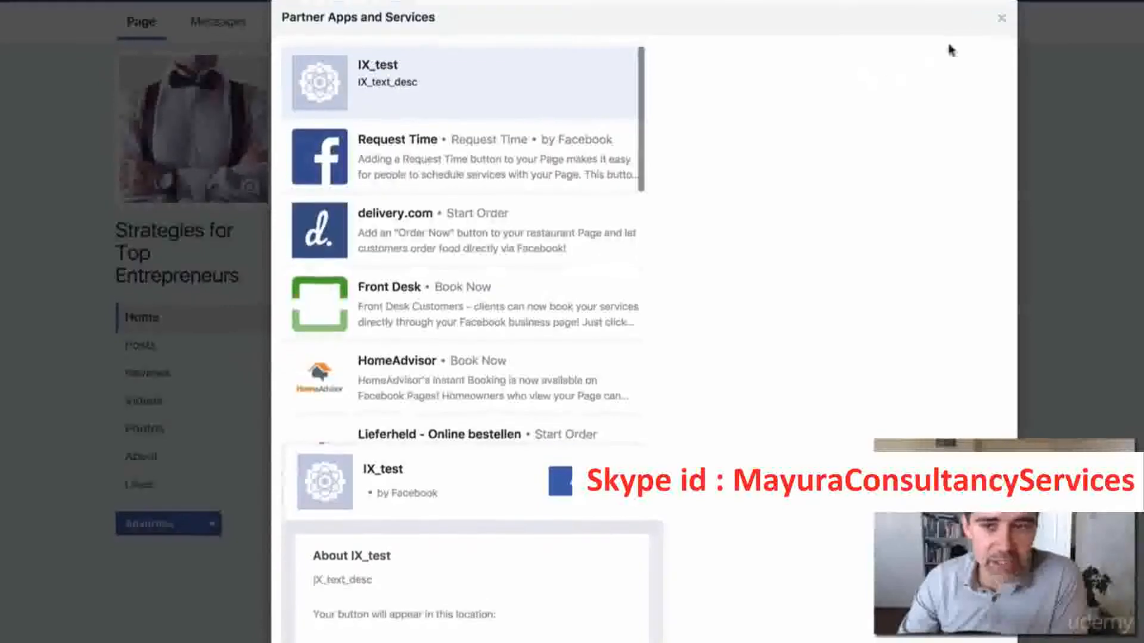
{"action": "left_click", "coordinate": [1002, 18]}
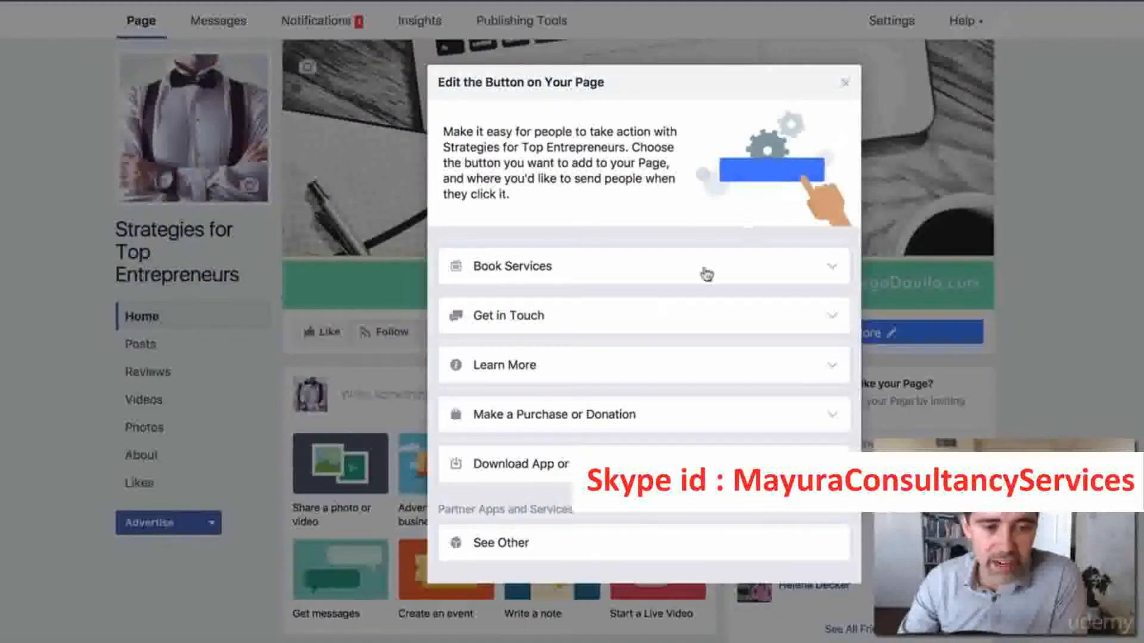
Change the page's button to Book Now under Book Services, using the prefilled website link
{"action": "left_click", "coordinate": [510, 275]}
{"action": "left_click", "coordinate": [513, 305]}
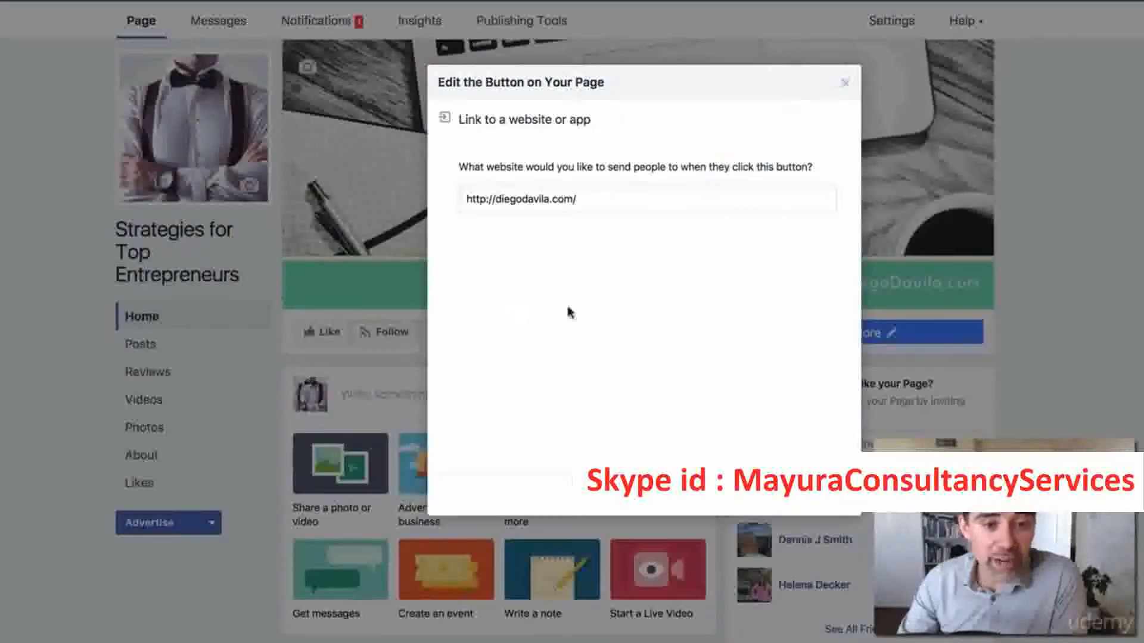
{"action": "triple_click", "coordinate": [461, 205]}
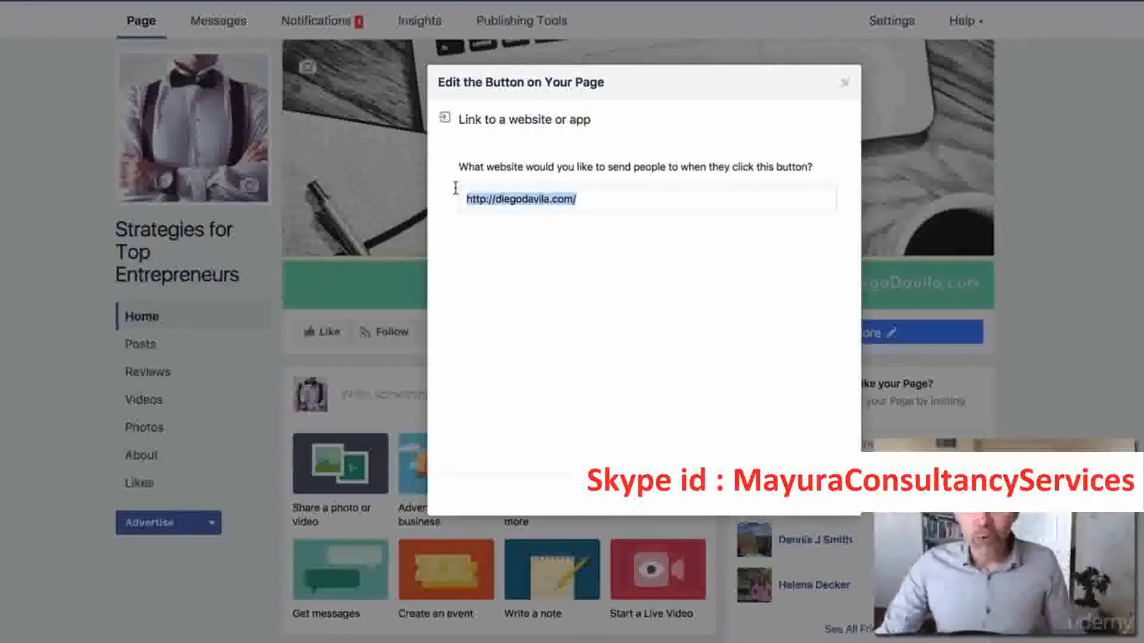
{"action": "left_click", "coordinate": [814, 501]}
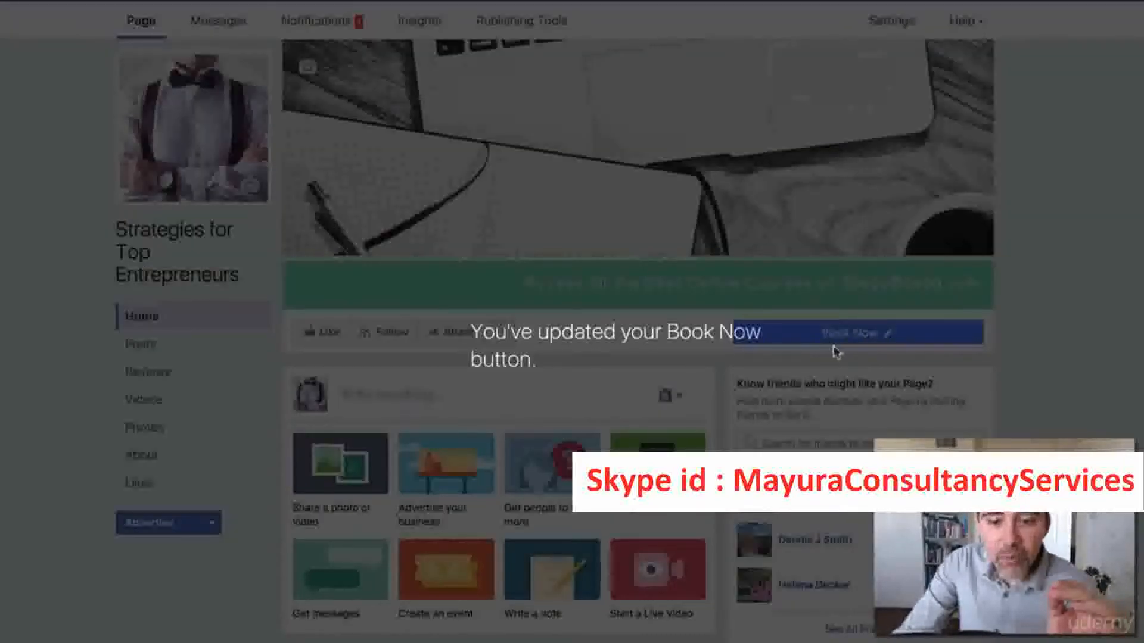
{"action": "left_click", "coordinate": [840, 341]}
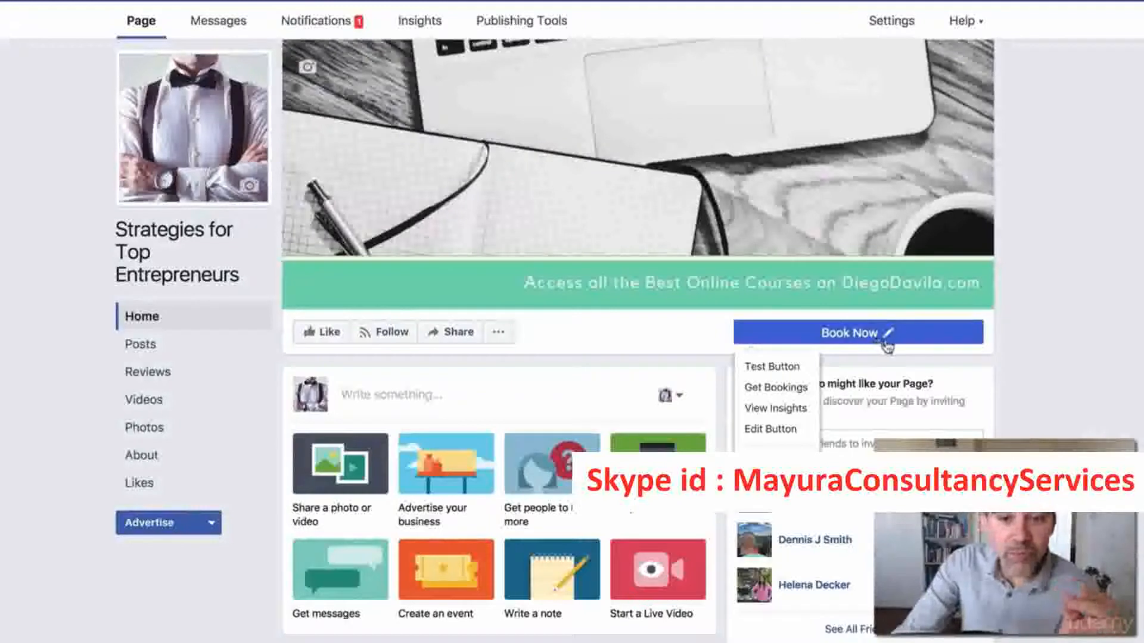
{"action": "left_click", "coordinate": [846, 345]}
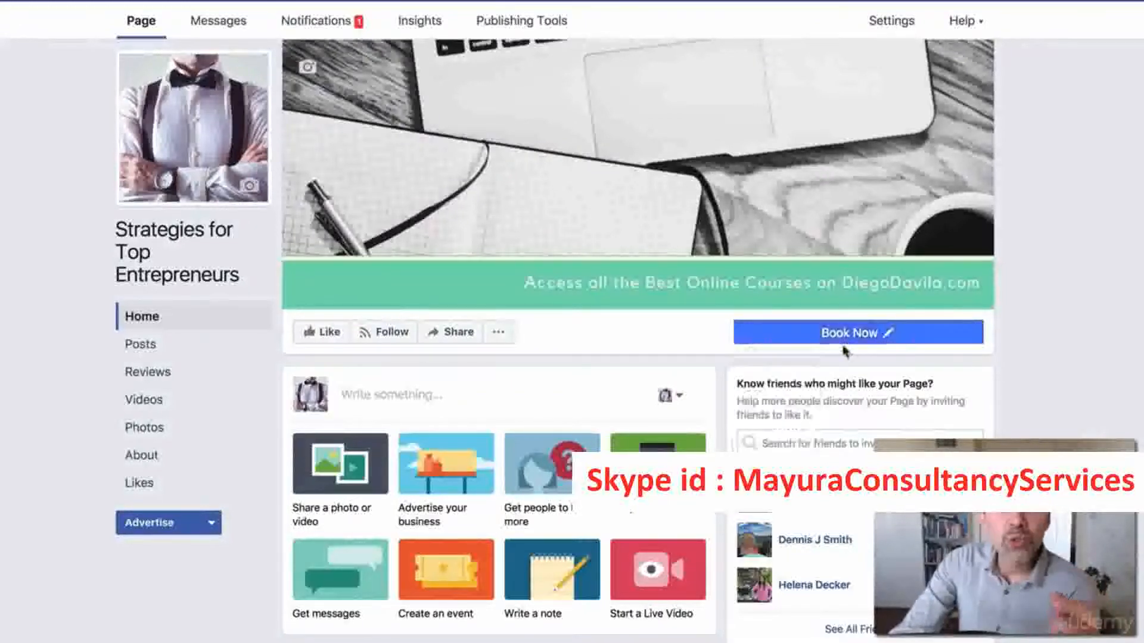
Open the Book Now button's editor and return from its website link to the choice of button types
{"action": "left_click", "coordinate": [842, 347]}
{"action": "left_click", "coordinate": [840, 346]}
{"action": "left_click", "coordinate": [839, 333]}
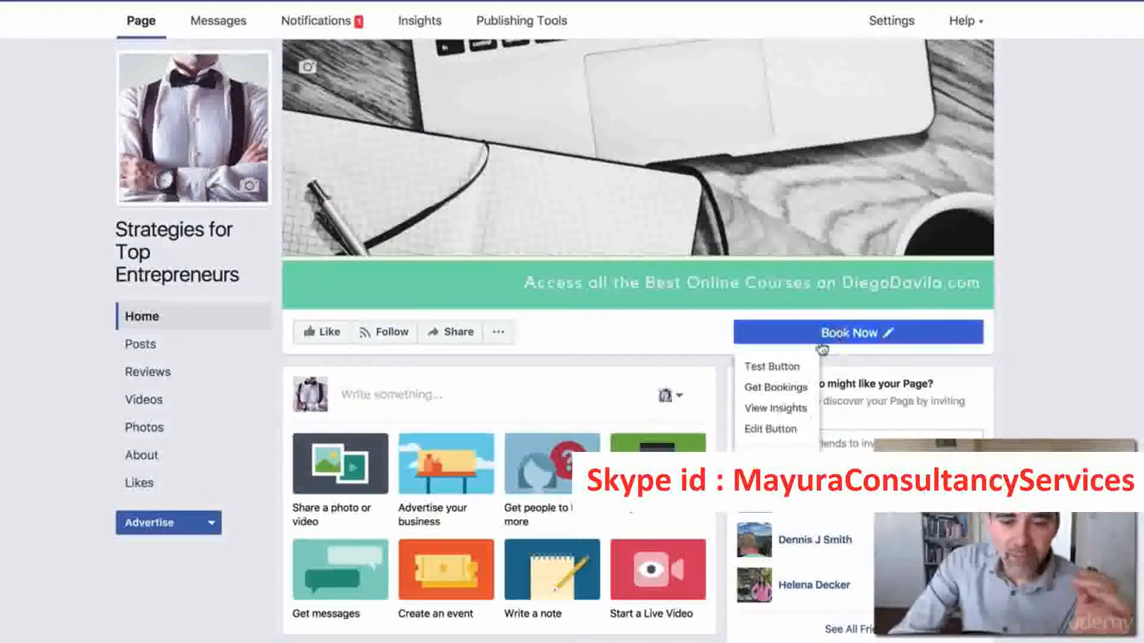
{"action": "left_click", "coordinate": [785, 434]}
{"action": "left_click_drag", "start_coordinate": [581, 203], "coordinate": [433, 200]}
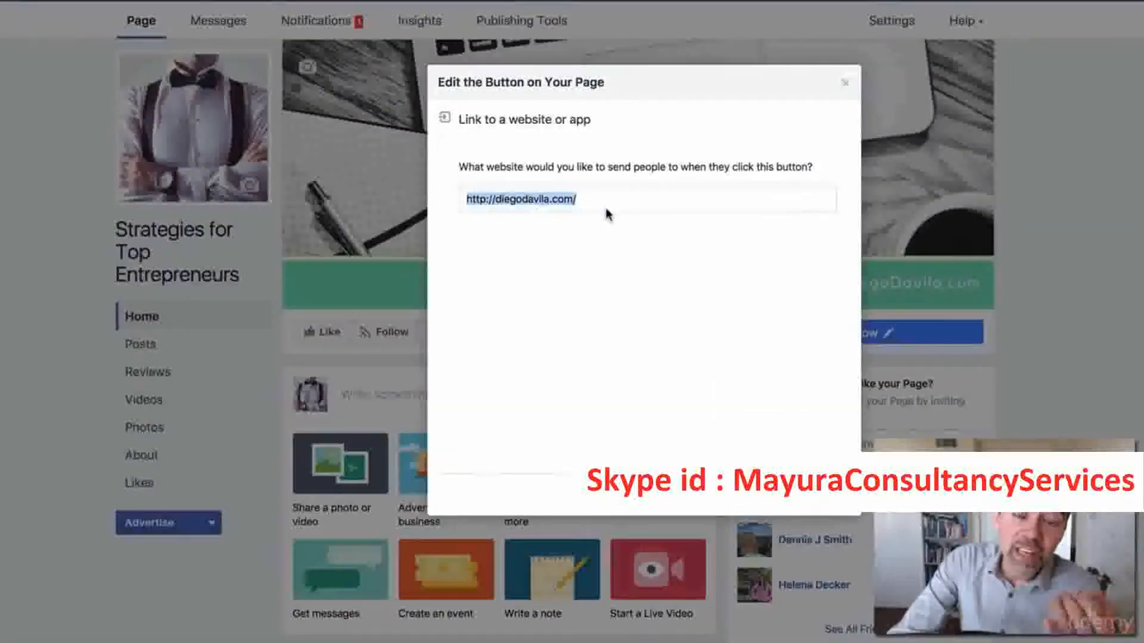
{"action": "left_click", "coordinate": [752, 496]}
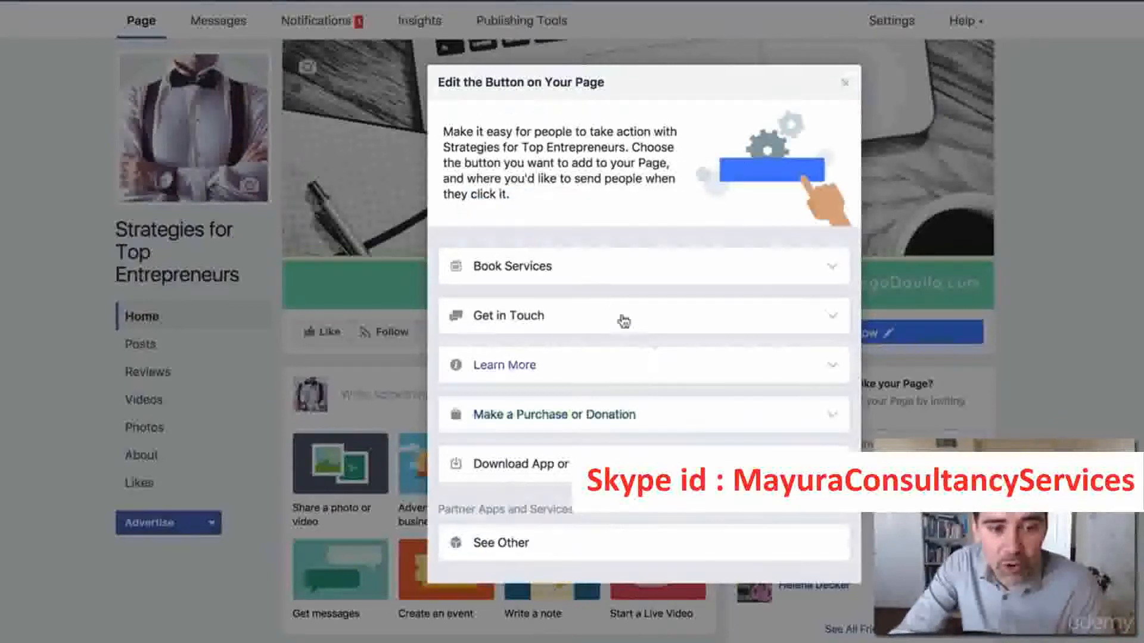
Examine the Get in Touch button options and the website link setting for Sign Up
{"action": "left_click", "coordinate": [552, 315]}
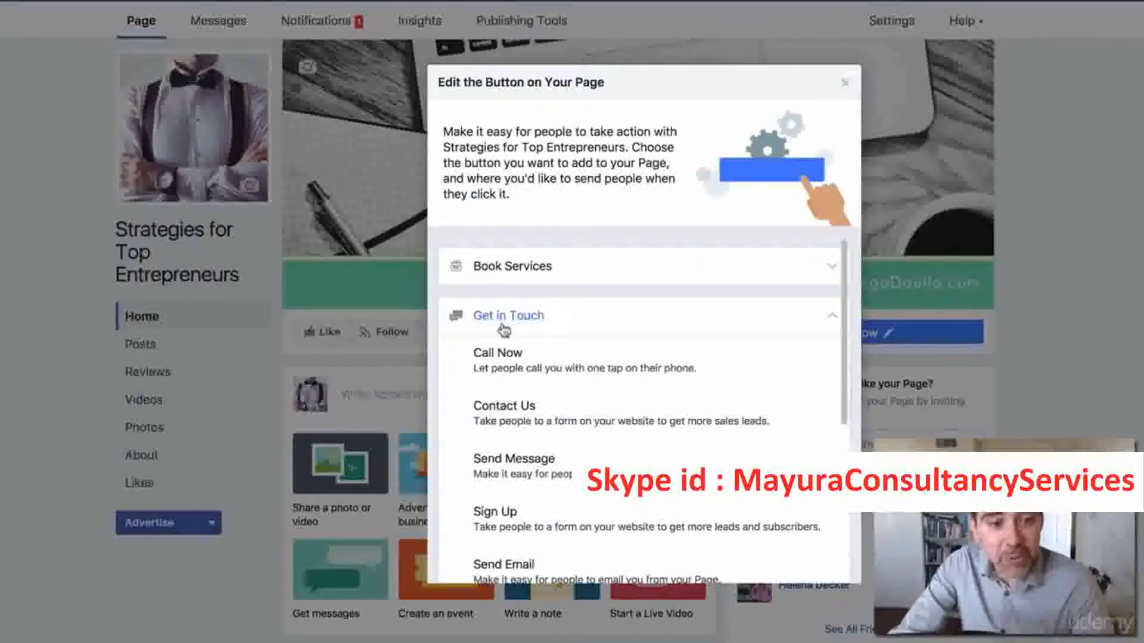
{"action": "scroll", "coordinate": [613, 363], "scroll_direction": "down", "scroll_amount": 2}
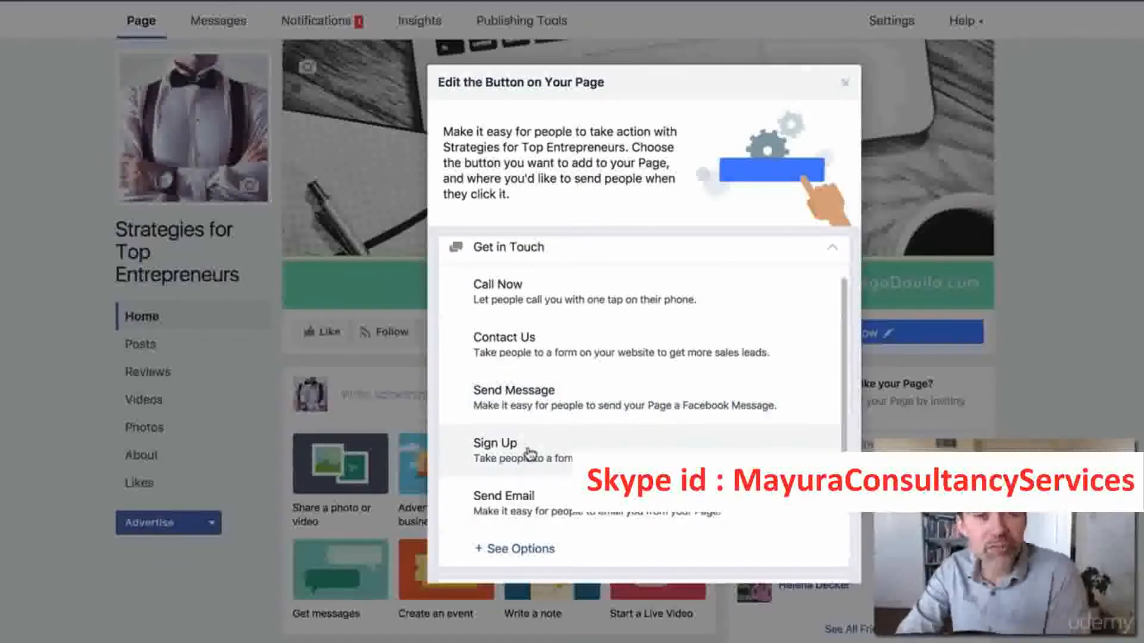
{"action": "left_click", "coordinate": [612, 448]}
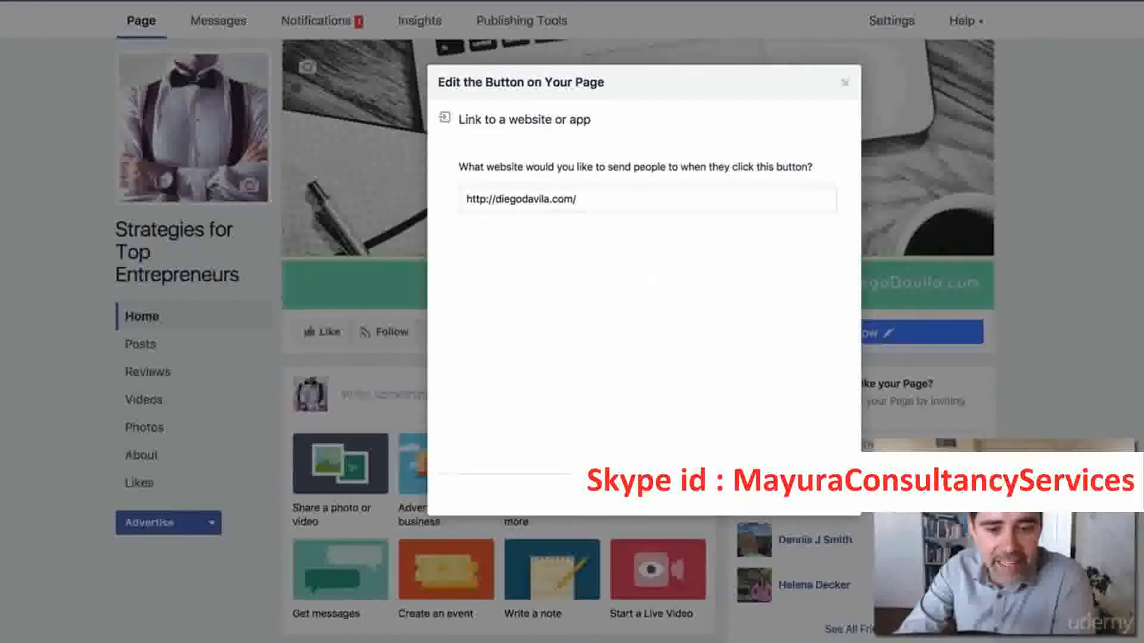
{"action": "left_click", "coordinate": [527, 321]}
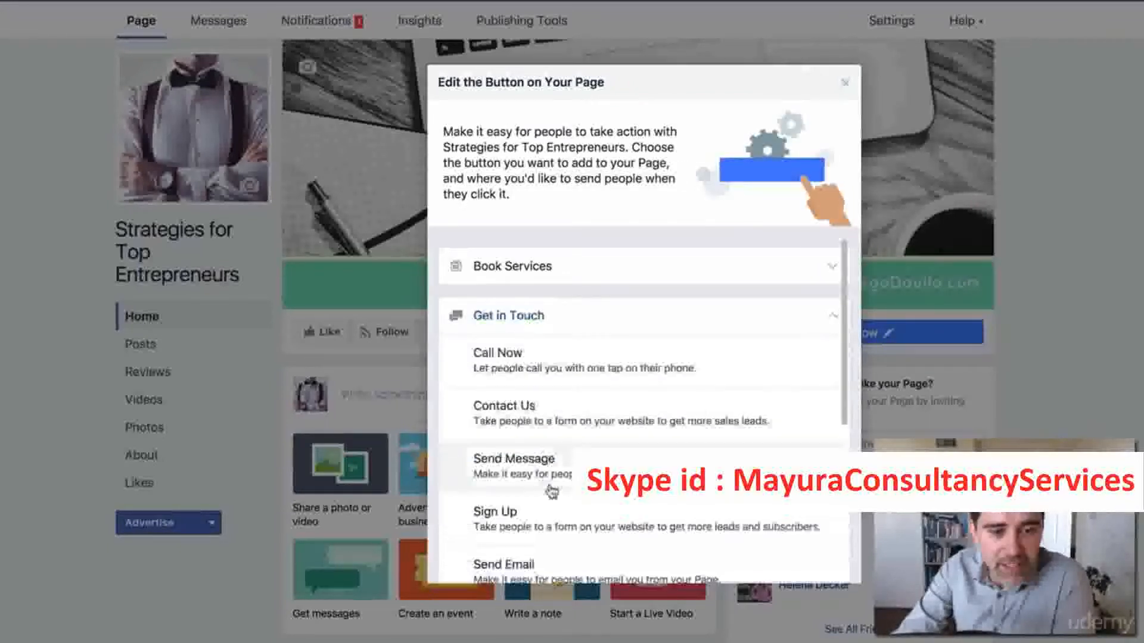
{"action": "scroll", "coordinate": [548, 480], "scroll_direction": "down", "scroll_amount": 3}
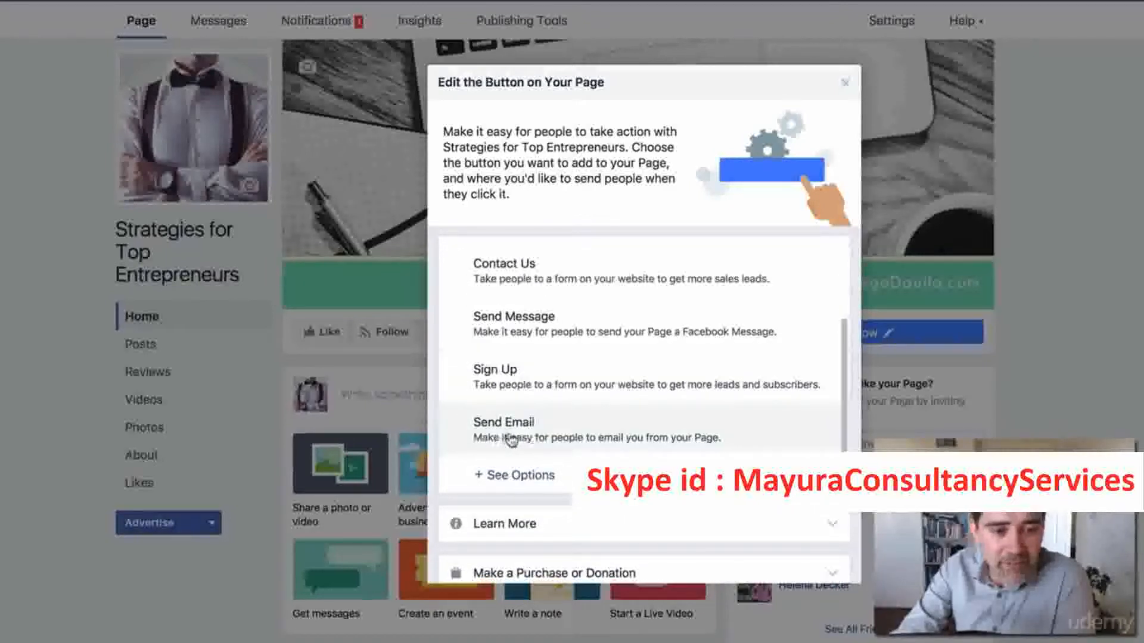
{"action": "scroll", "coordinate": [595, 434], "scroll_direction": "down", "scroll_amount": 2}
Examine the Learn More group and the Watch Video destinations, then return to the choice of button types
{"action": "left_click", "coordinate": [577, 437]}
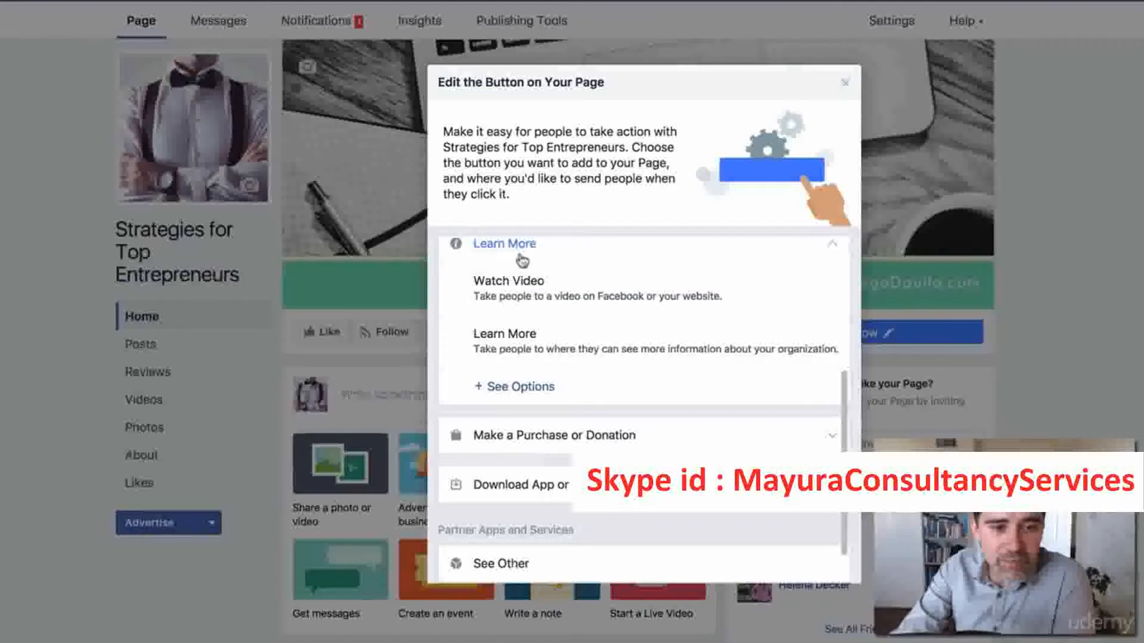
{"action": "scroll", "coordinate": [522, 261], "scroll_direction": "up", "scroll_amount": 1}
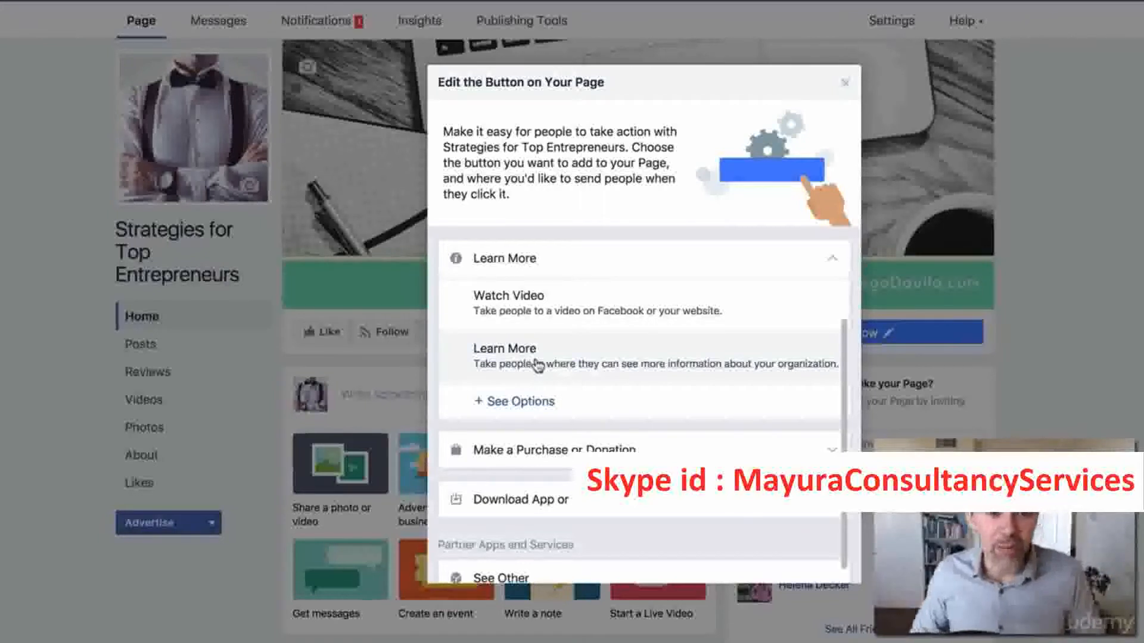
{"action": "left_click", "coordinate": [511, 310]}
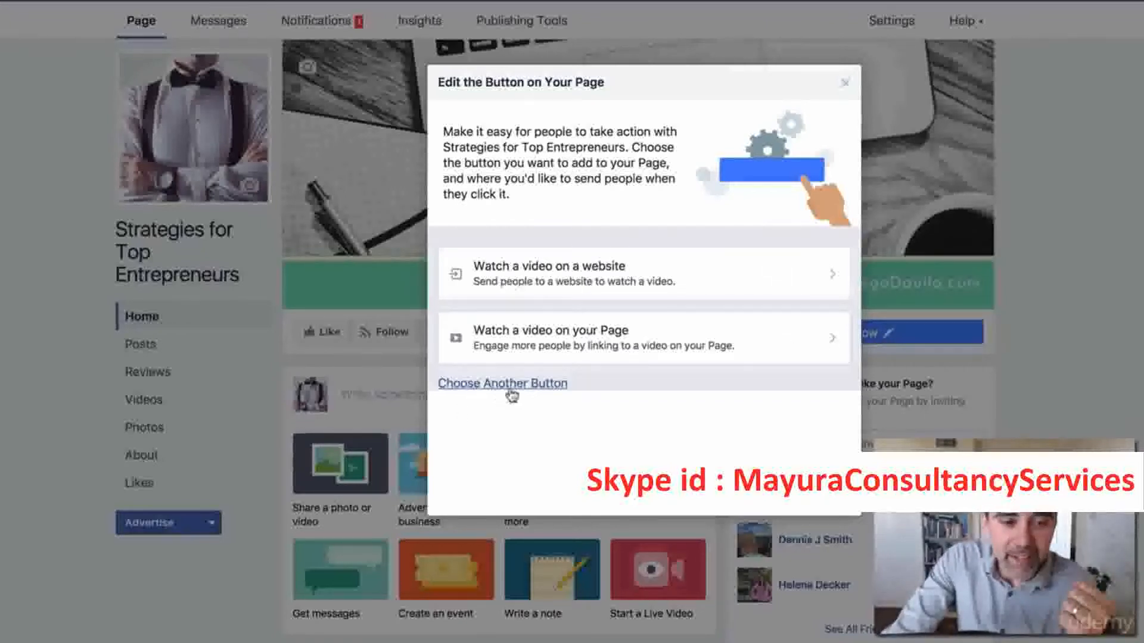
{"action": "left_click", "coordinate": [603, 281]}
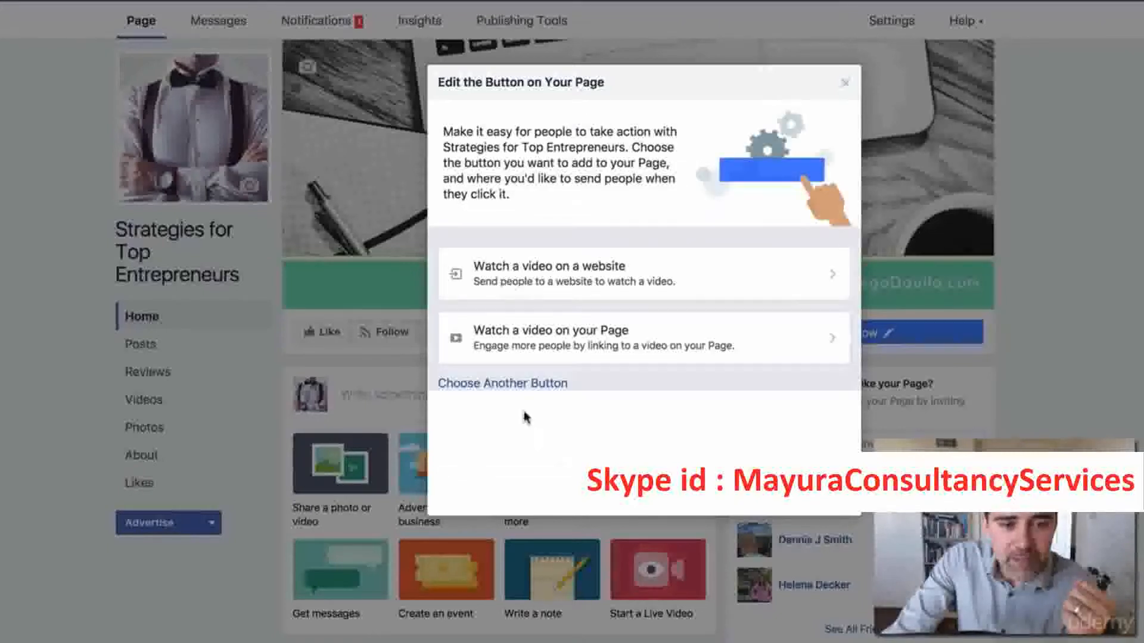
{"action": "left_click", "coordinate": [524, 392]}
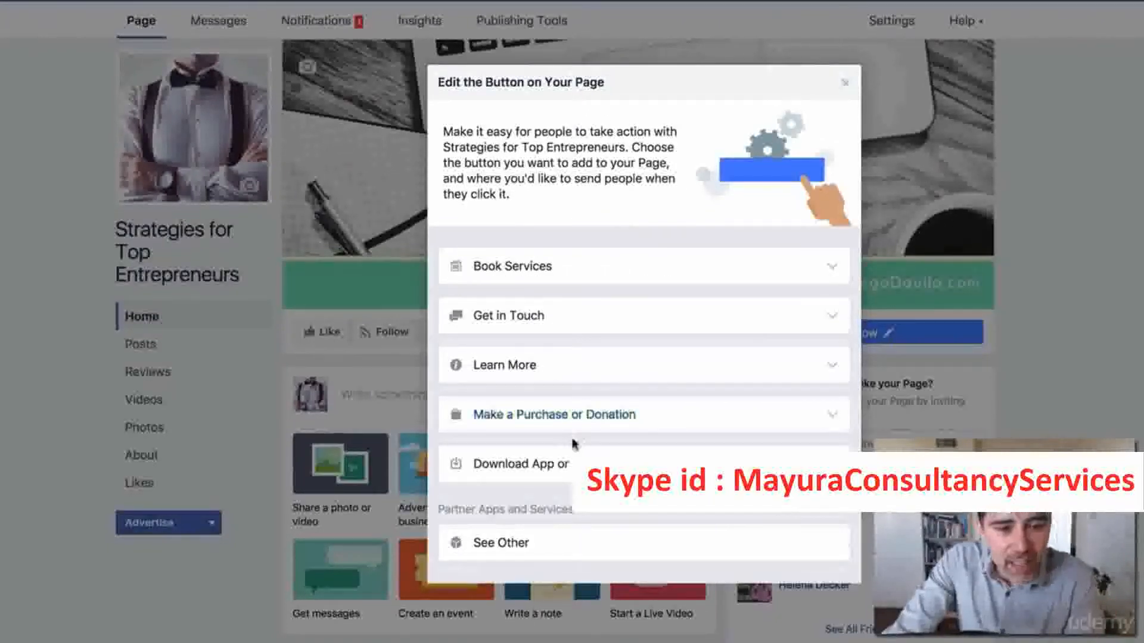
Examine the Make a Purchase or Donation group and Shop Now's website link, then return to the button types
{"action": "left_click", "coordinate": [518, 365]}
{"action": "scroll", "coordinate": [576, 407], "scroll_direction": "down", "scroll_amount": 2}
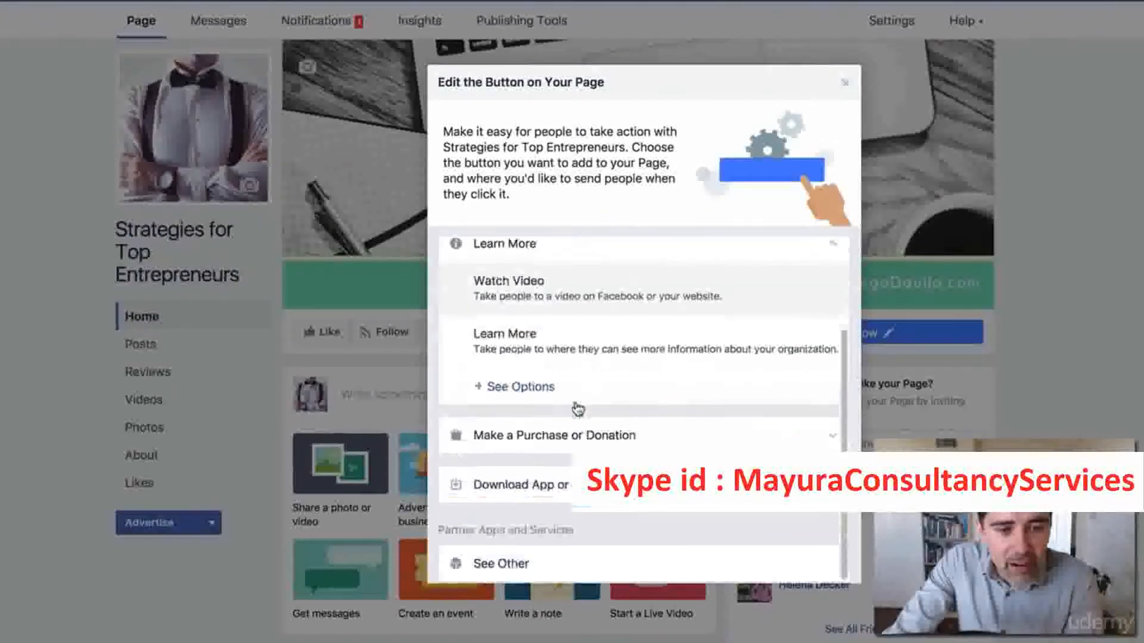
{"action": "left_click", "coordinate": [545, 437]}
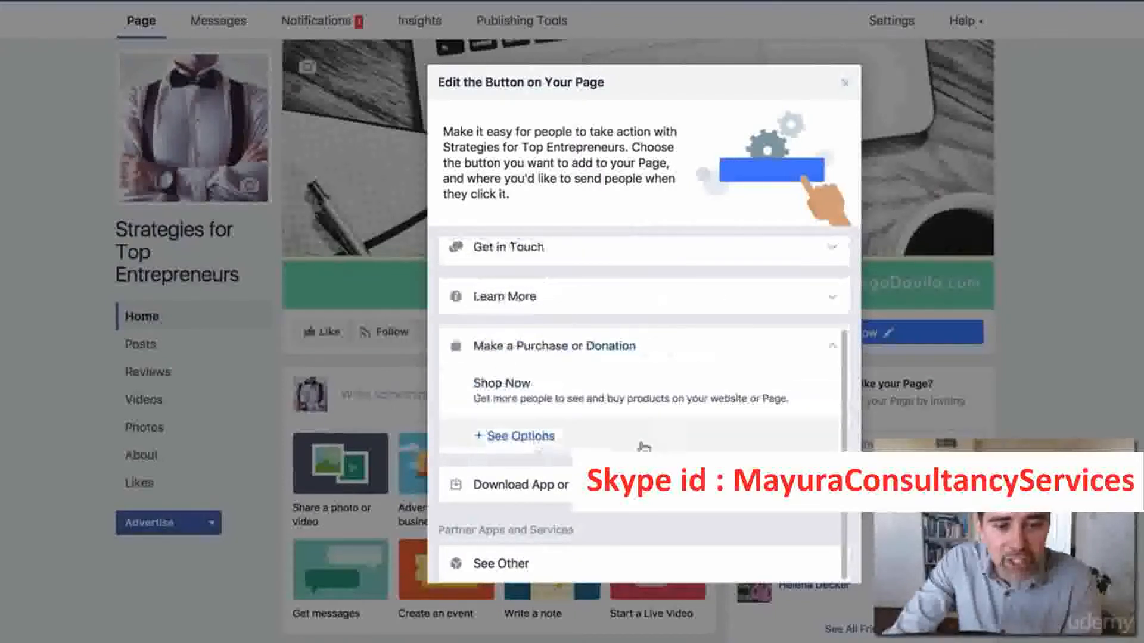
{"action": "left_click", "coordinate": [527, 400]}
{"action": "left_click_drag", "start_coordinate": [614, 199], "coordinate": [465, 199]}
{"action": "left_click", "coordinate": [736, 494]}
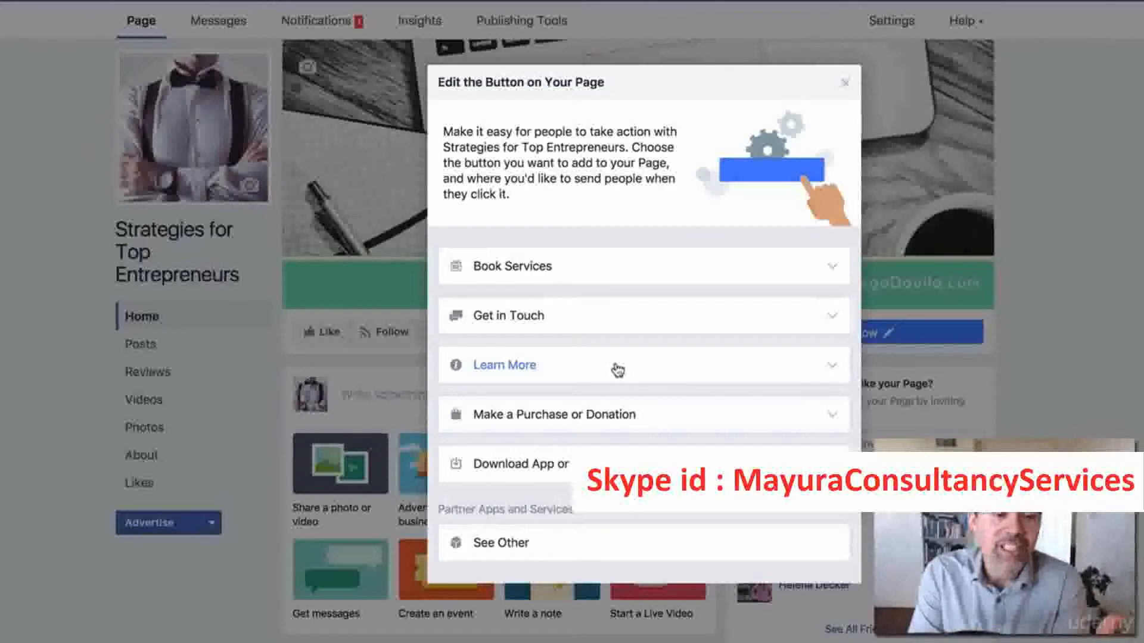
Review the Book Services and Get in Touch button options again
{"action": "left_click", "coordinate": [539, 266]}
{"action": "left_click", "coordinate": [536, 470]}
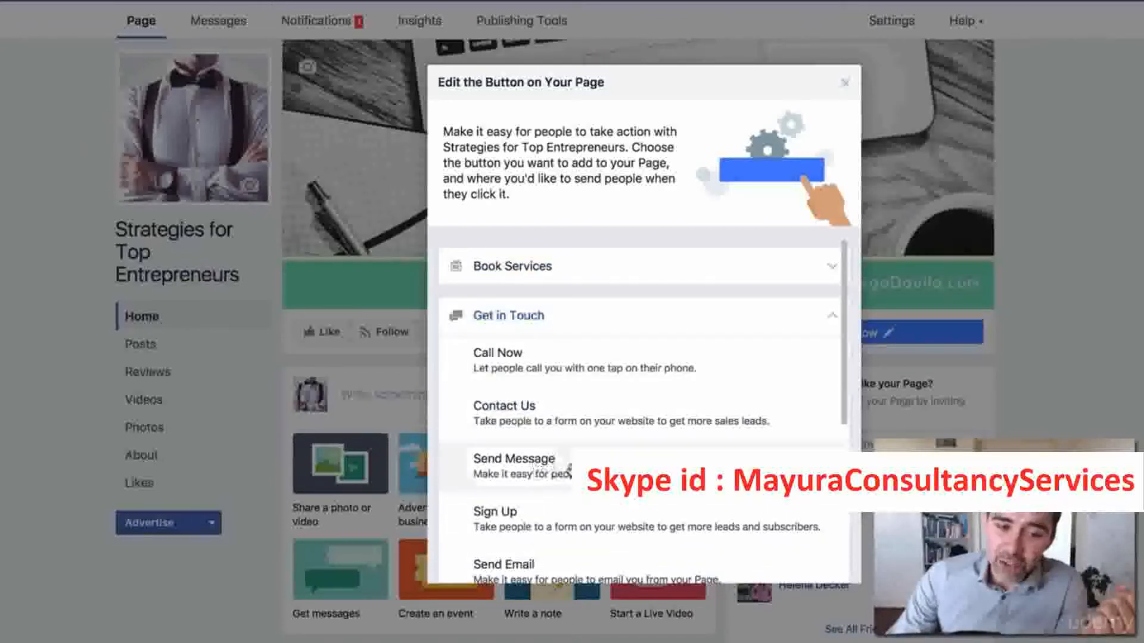
{"action": "scroll", "coordinate": [531, 441], "scroll_direction": "down", "scroll_amount": 4}
{"action": "left_click", "coordinate": [523, 400]}
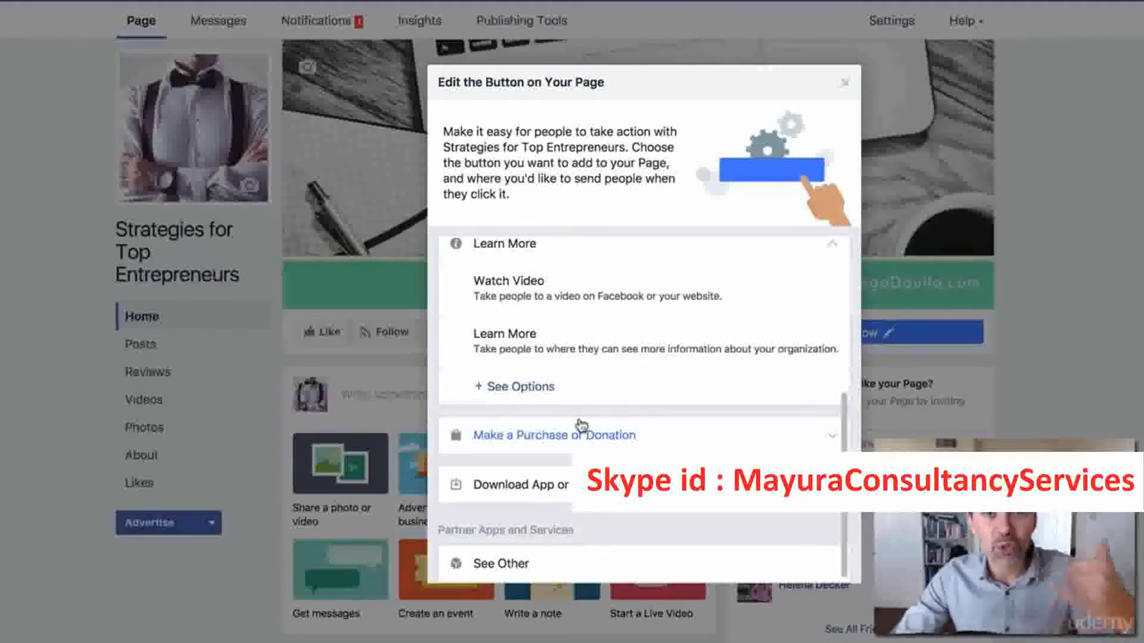
{"action": "scroll", "coordinate": [596, 417], "scroll_direction": "up", "scroll_amount": 3}
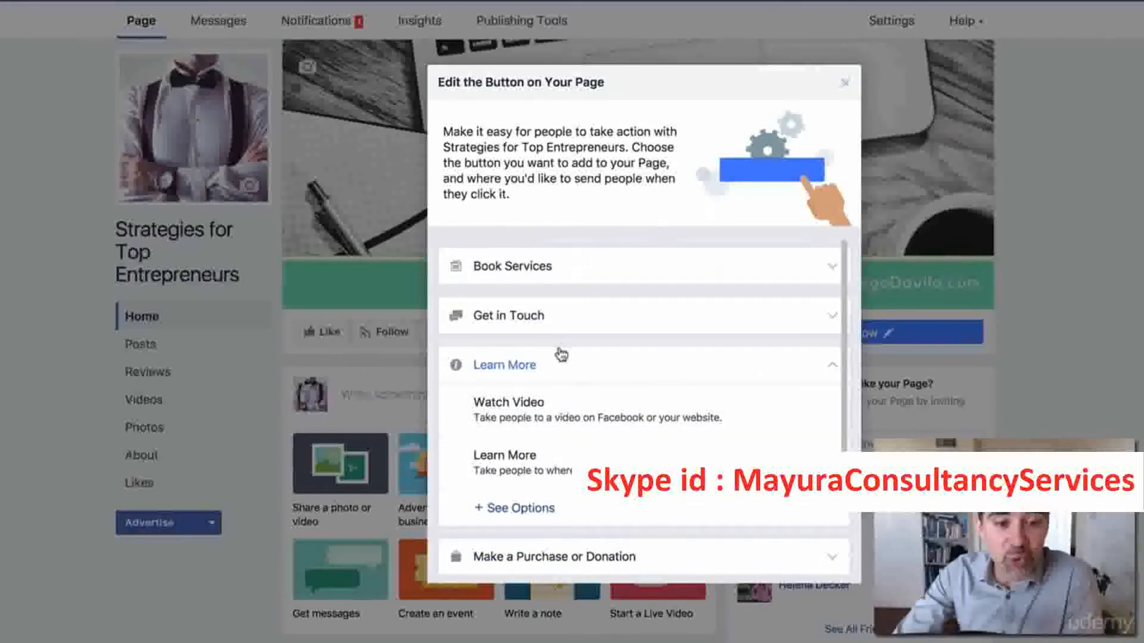
{"action": "scroll", "coordinate": [536, 407], "scroll_direction": "down", "scroll_amount": 3}
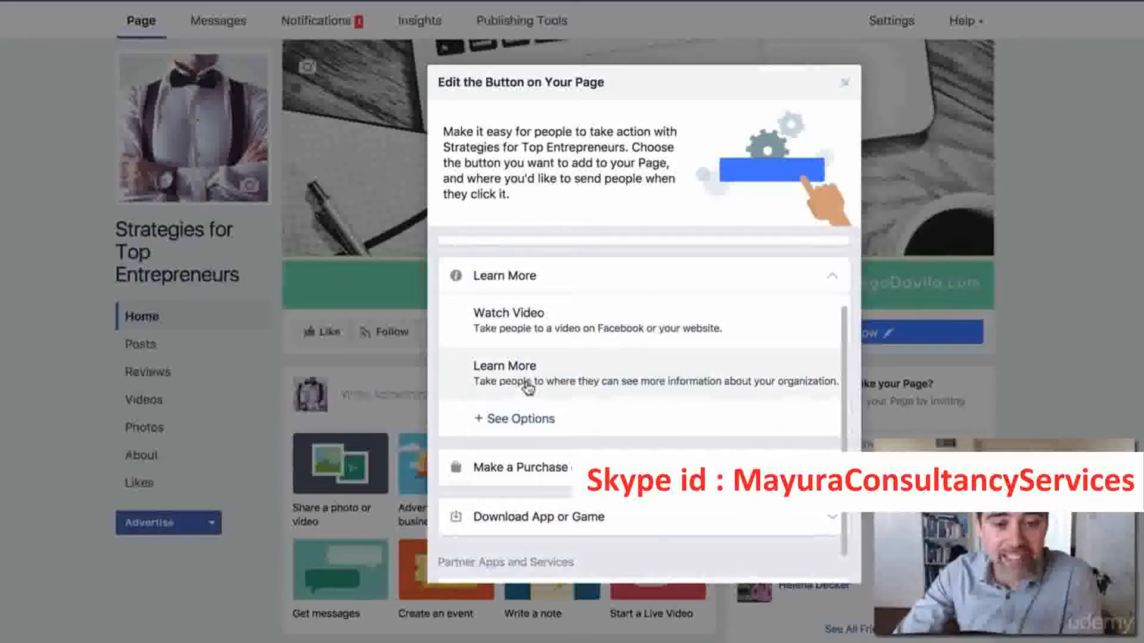
{"action": "left_click", "coordinate": [528, 385]}
{"action": "left_click", "coordinate": [584, 198]}
{"action": "left_click_drag", "start_coordinate": [590, 198], "coordinate": [470, 188]}
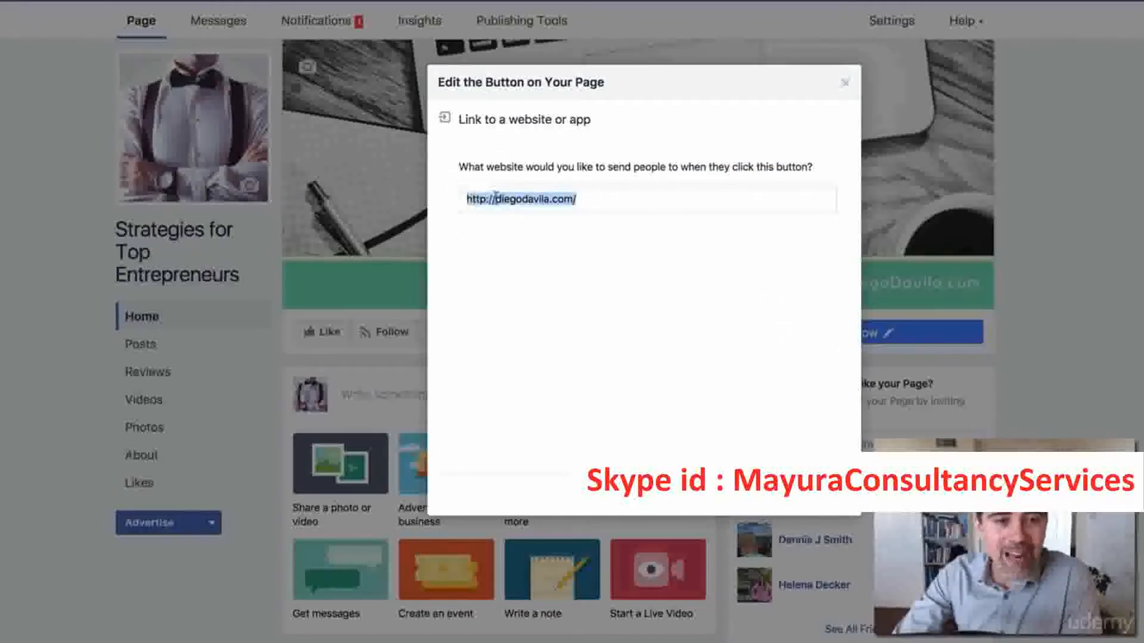
{"action": "left_click_drag", "start_coordinate": [576, 199], "coordinate": [427, 195]}
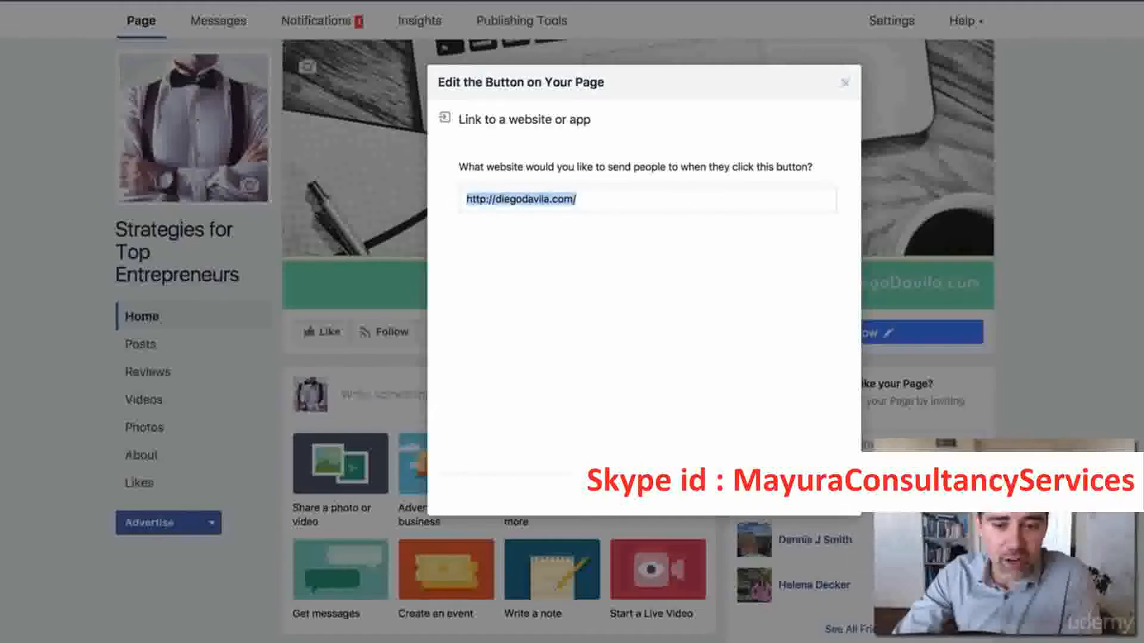
{"action": "left_click", "coordinate": [832, 494]}
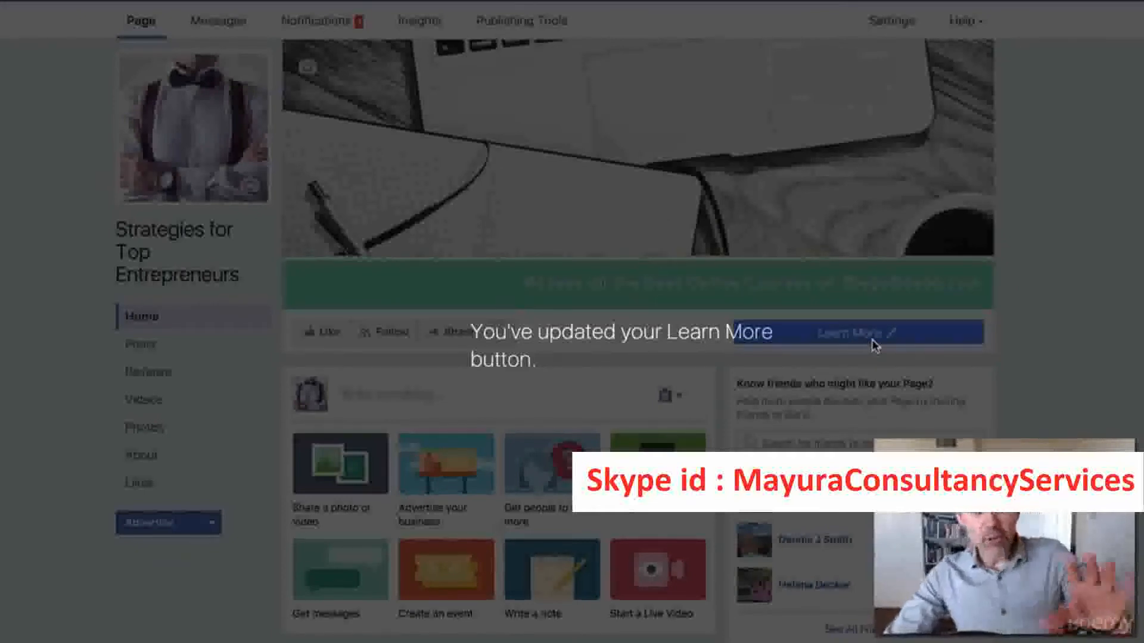
Test the page's Learn More button
{"action": "left_click", "coordinate": [874, 346]}
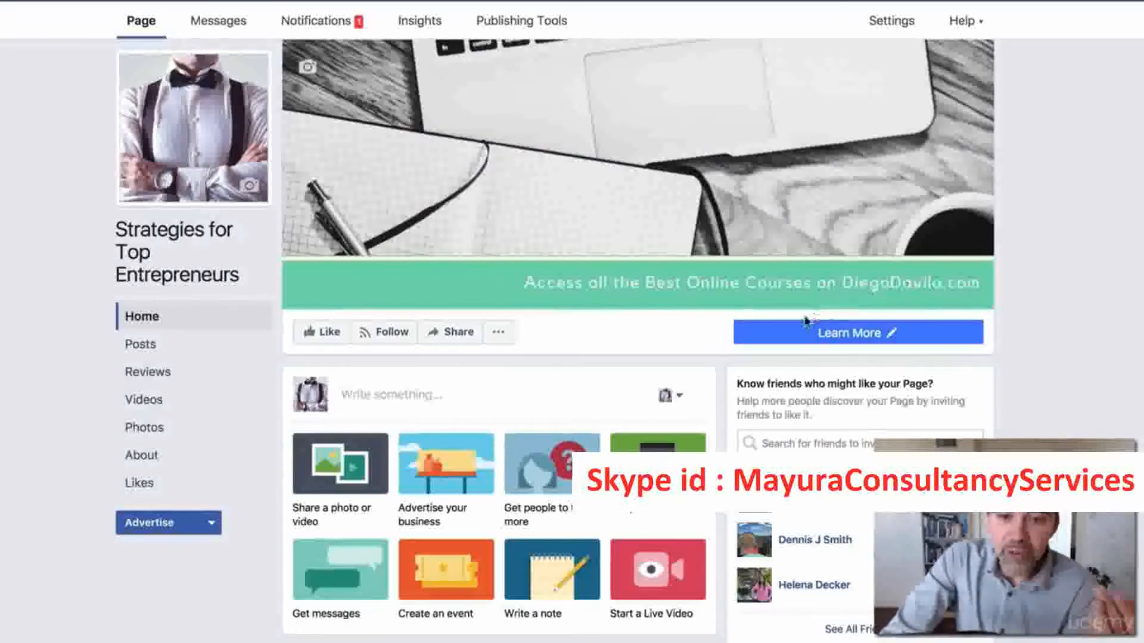
{"action": "mouse_move", "coordinate": [862, 335]}
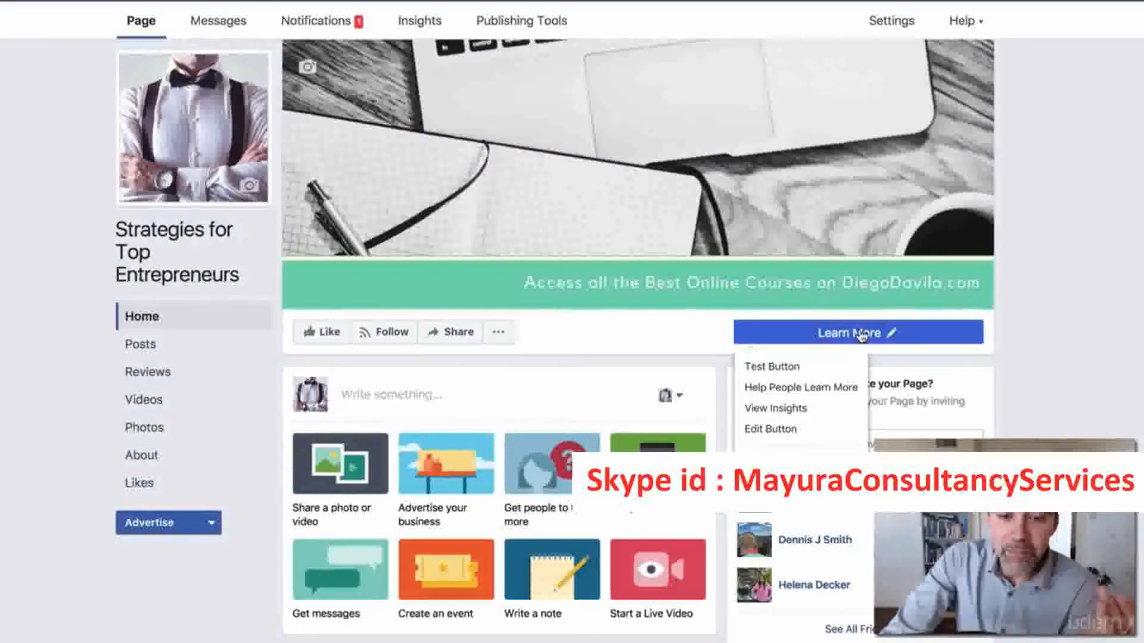
{"action": "left_click", "coordinate": [801, 369]}
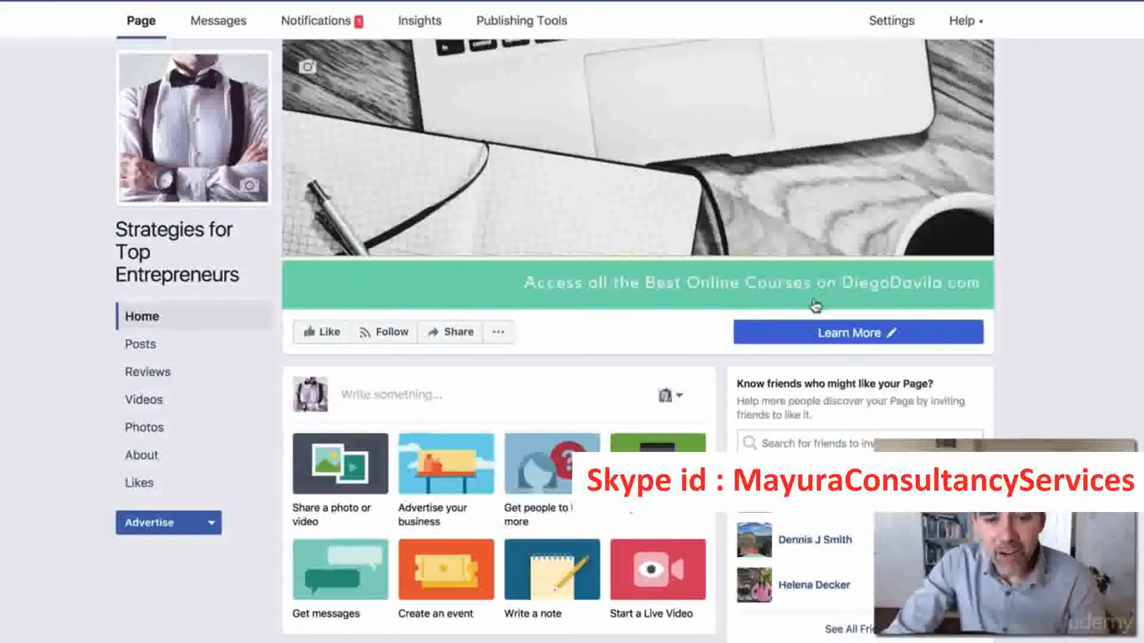
View the insights for the Learn More button and examine its weekly clicks and promotion offer
{"action": "mouse_move", "coordinate": [827, 327]}
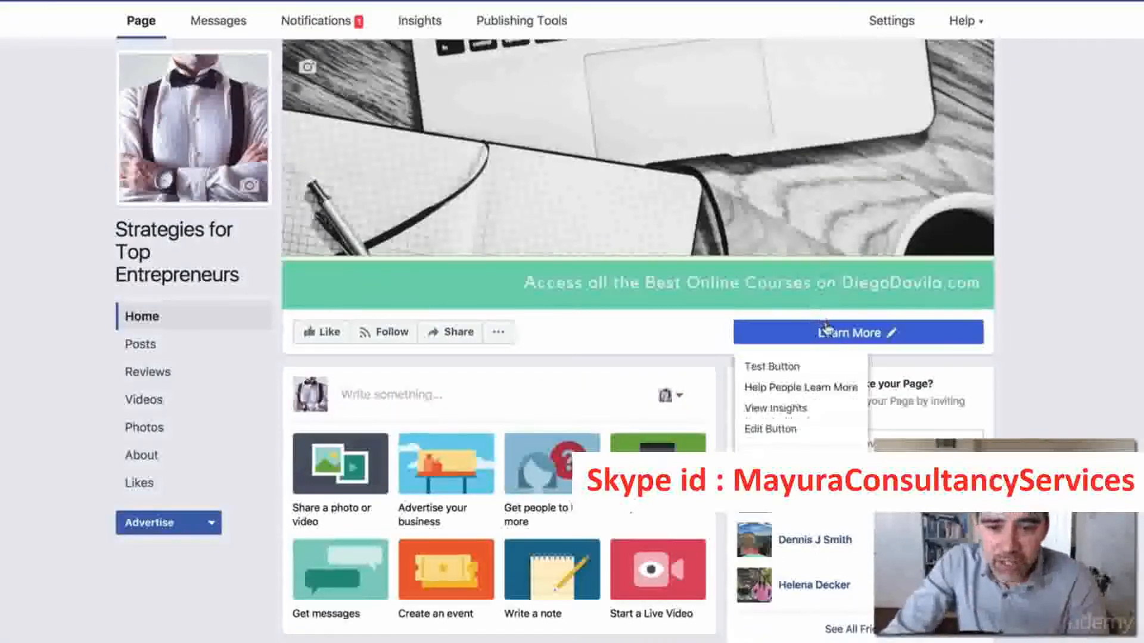
{"action": "left_click", "coordinate": [790, 410]}
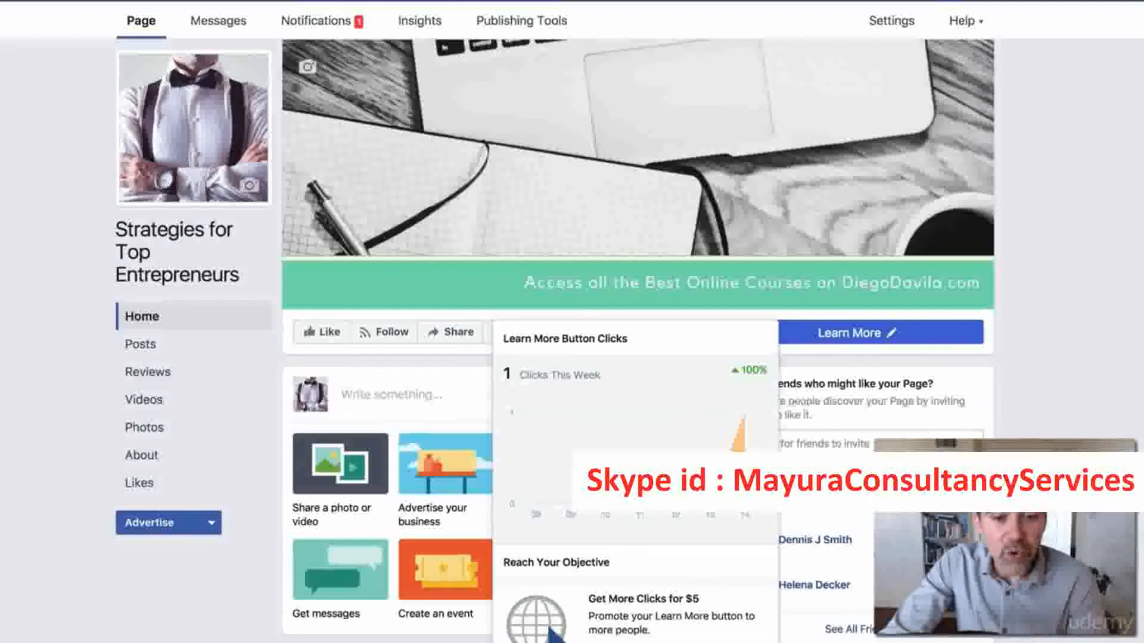
{"action": "mouse_move", "coordinate": [816, 368]}
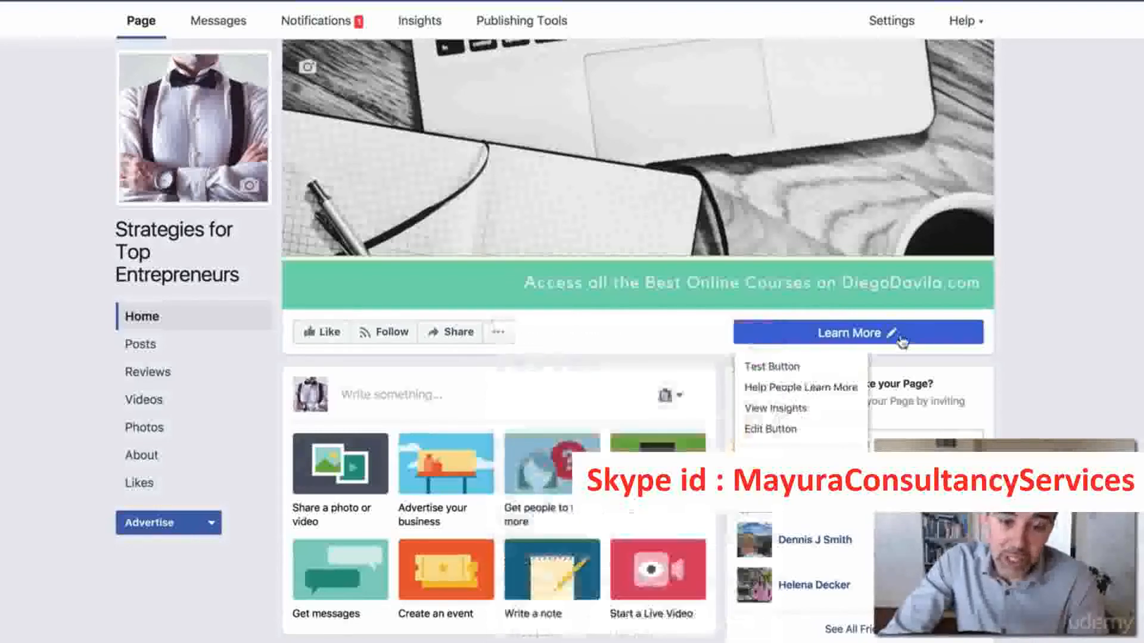
{"action": "mouse_move", "coordinate": [848, 342]}
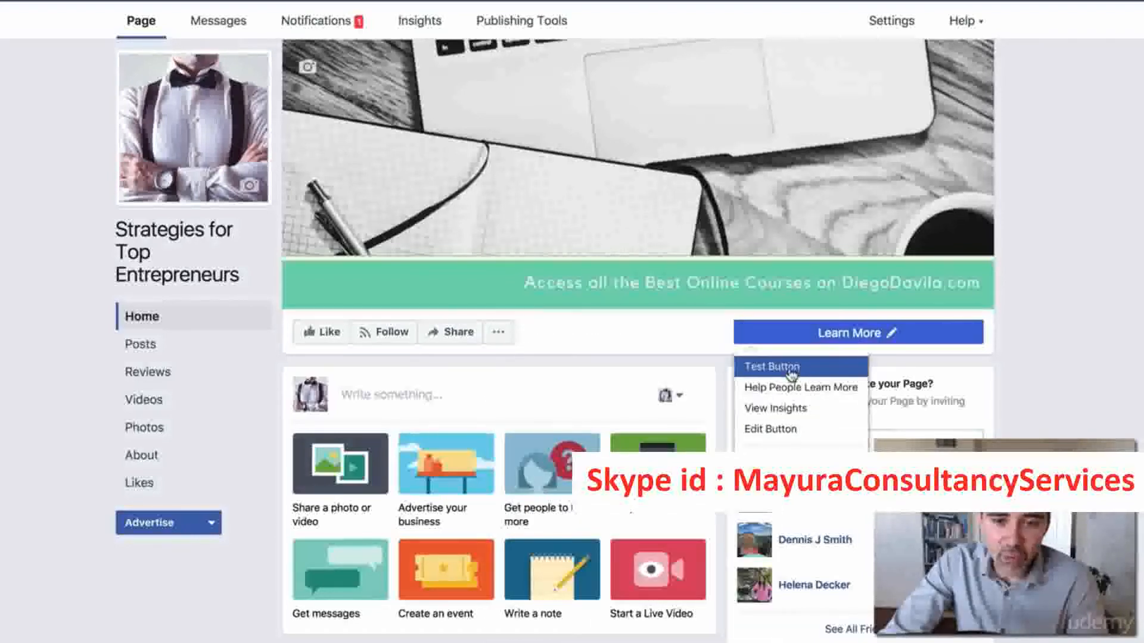
{"action": "left_click", "coordinate": [774, 408]}
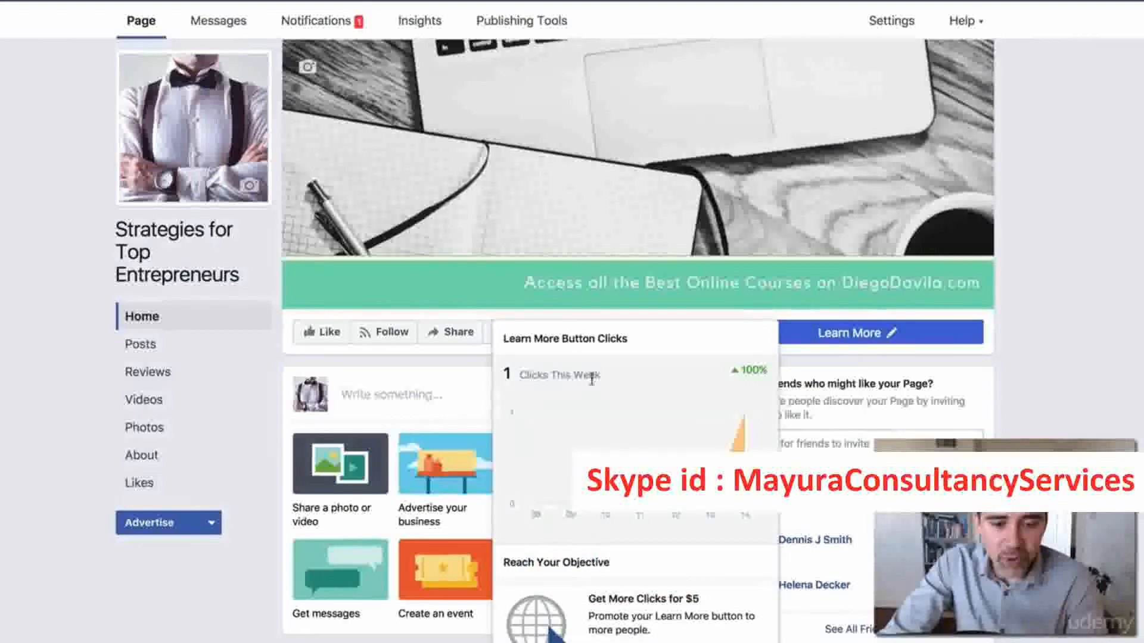
{"action": "left_click_drag", "start_coordinate": [741, 376], "coordinate": [757, 372]}
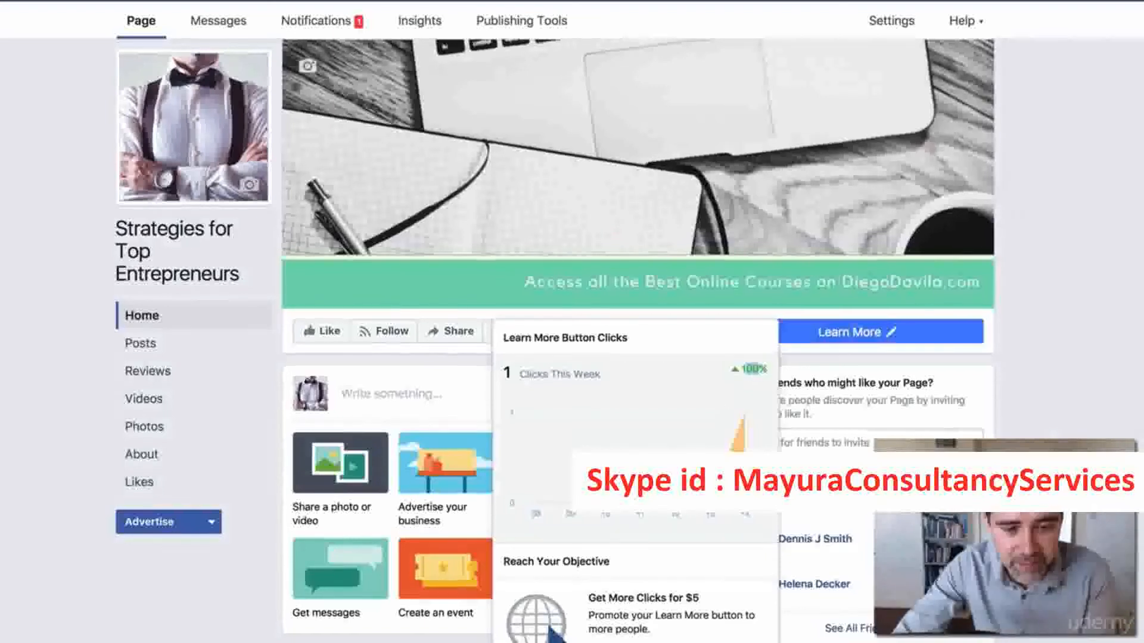
{"action": "scroll", "coordinate": [753, 372], "scroll_direction": "down", "scroll_amount": 2}
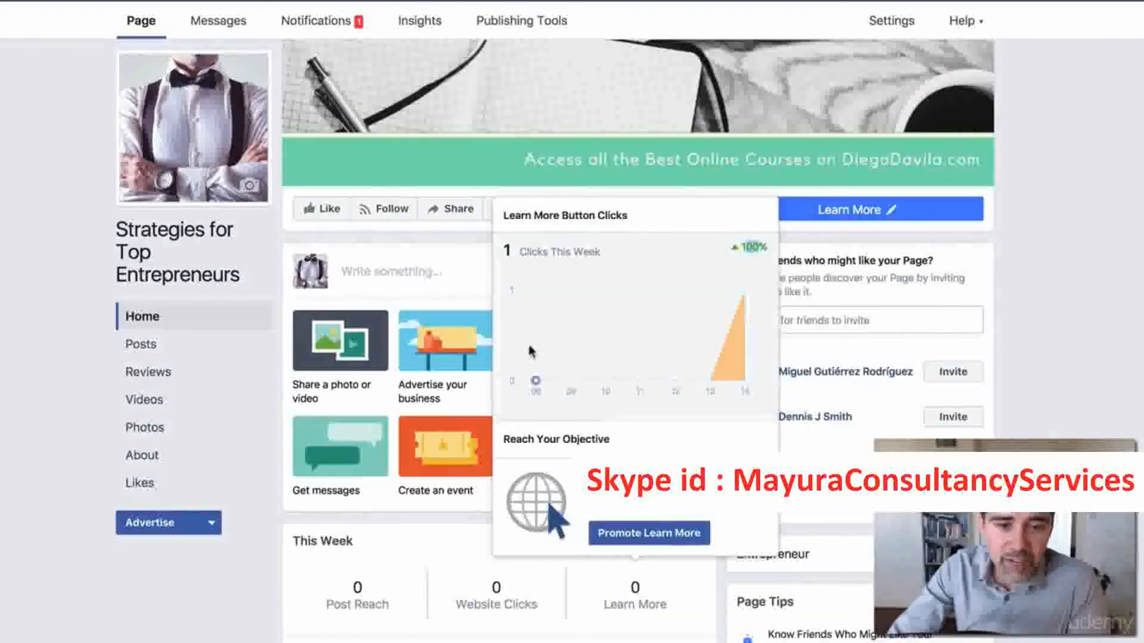